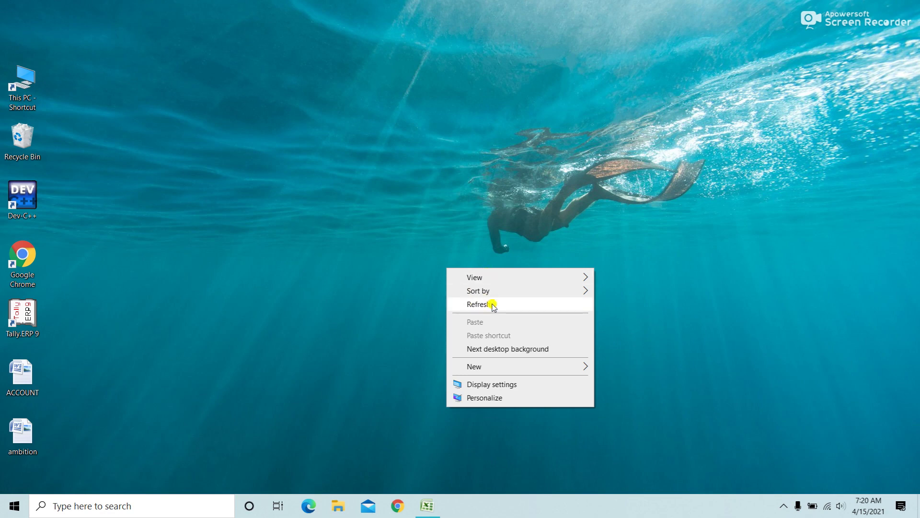
right_click(426, 250)
click(455, 286)
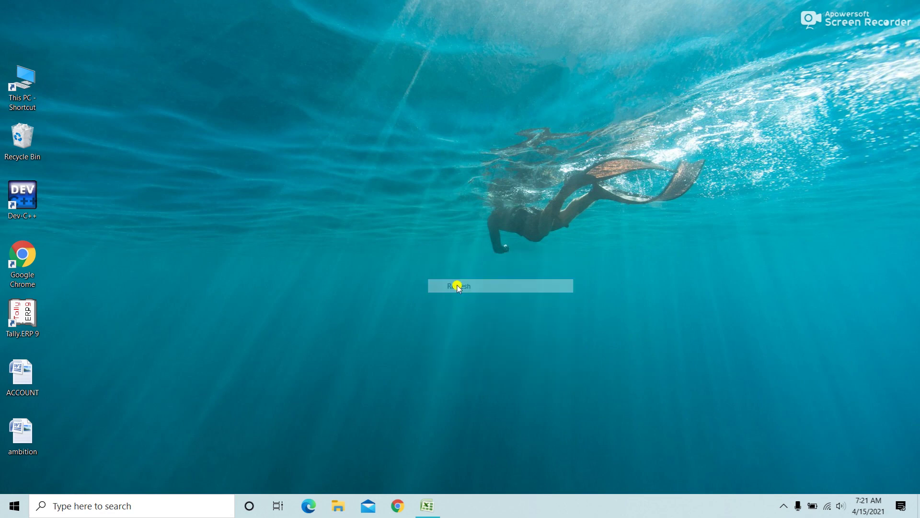
right_click(452, 278)
click(477, 312)
right_click(367, 147)
click(405, 183)
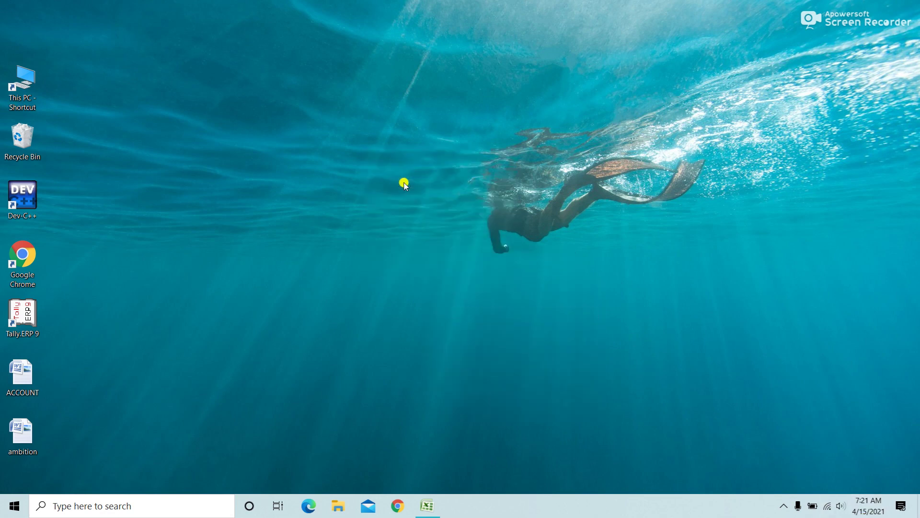
right_click(402, 177)
click(441, 214)
Switch to the Excel workbook and enlarge all of Sheet1's cells to about 1.7 times the column width and double the row height.
click(439, 501)
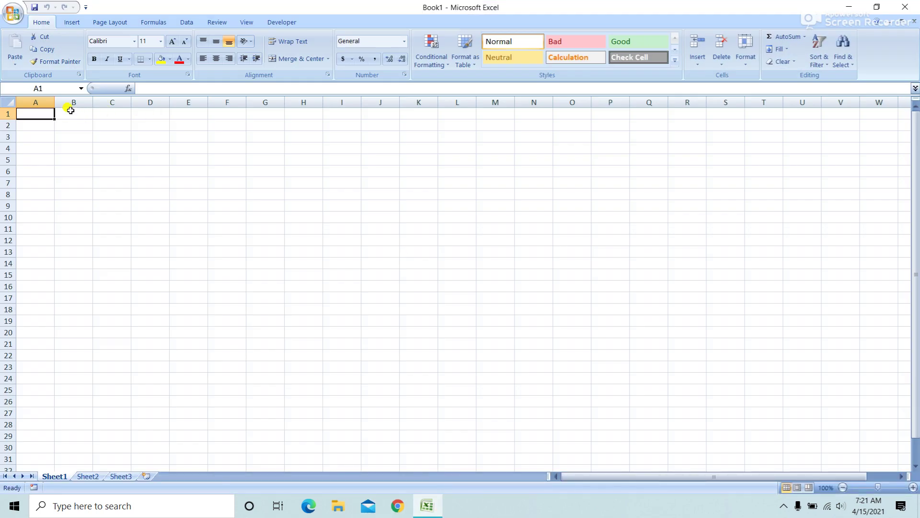
click(3, 101)
drag(55, 102, 82, 102)
drag(7, 119, 7, 135)
Center all cells of Sheet1 horizontally and vertically and turn on text wrapping for them.
click(216, 58)
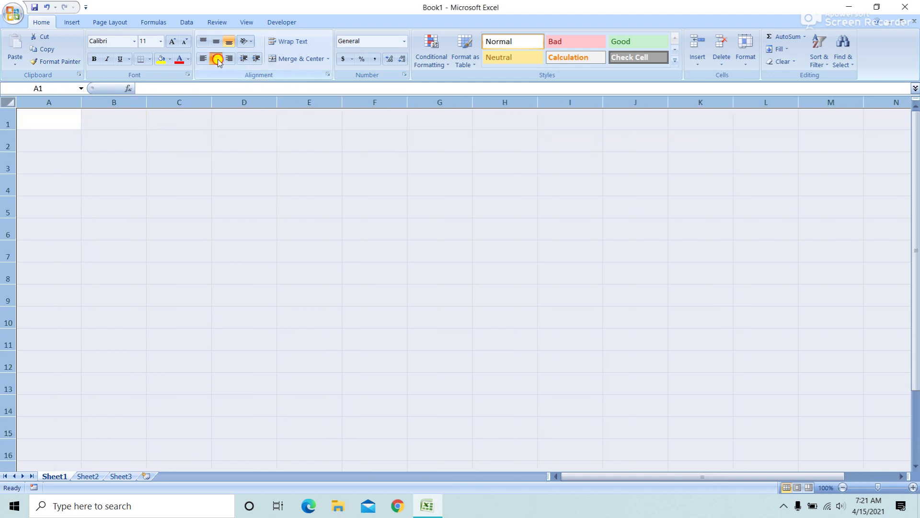
click(216, 41)
click(288, 41)
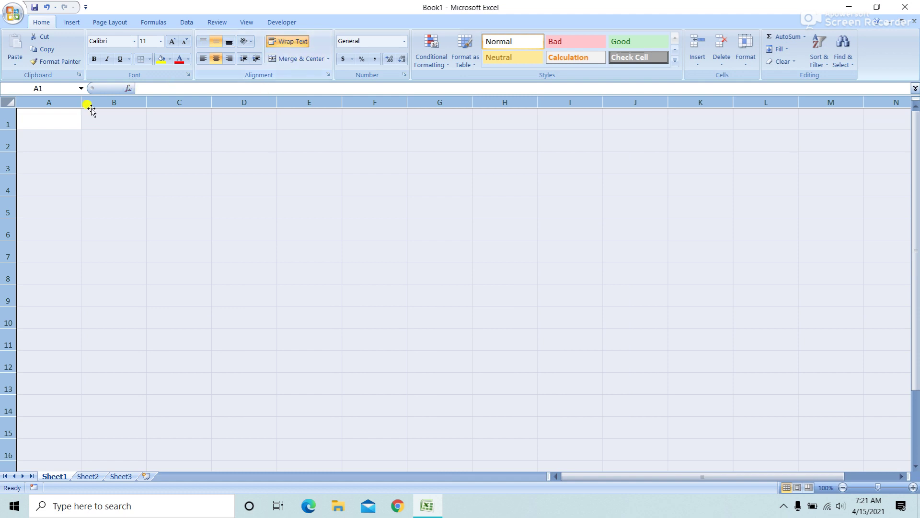
click(45, 117)
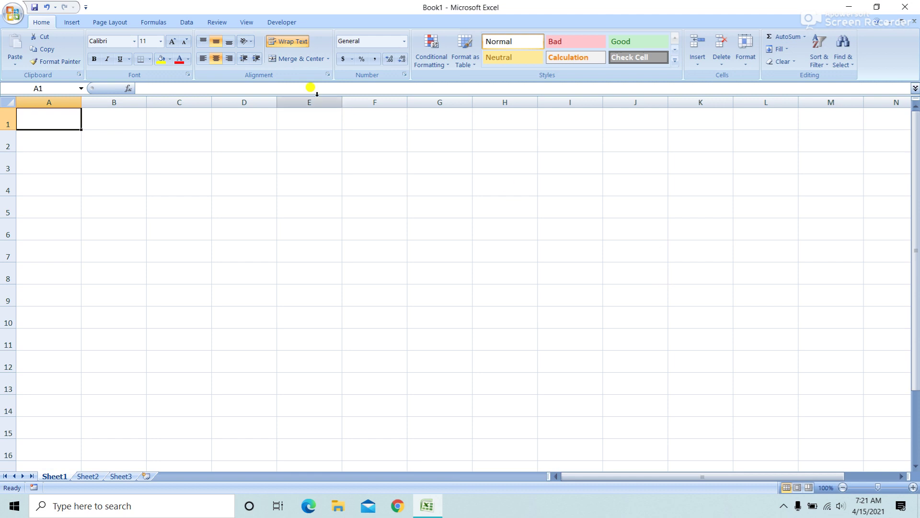
Merge and center cells D1:H1 and enter the title SHOPSHEET.
drag(247, 119, 509, 117)
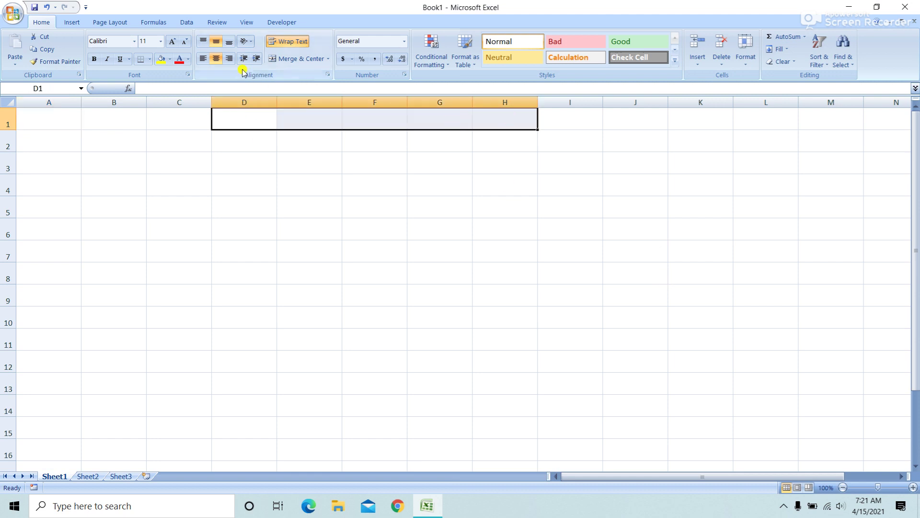
click(303, 58)
text(S)
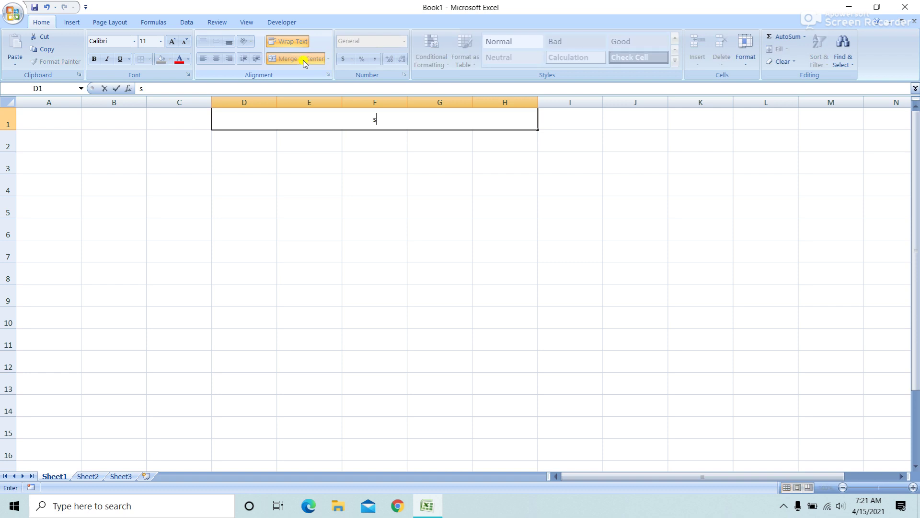
text(HOPSHEET)
key(Return)
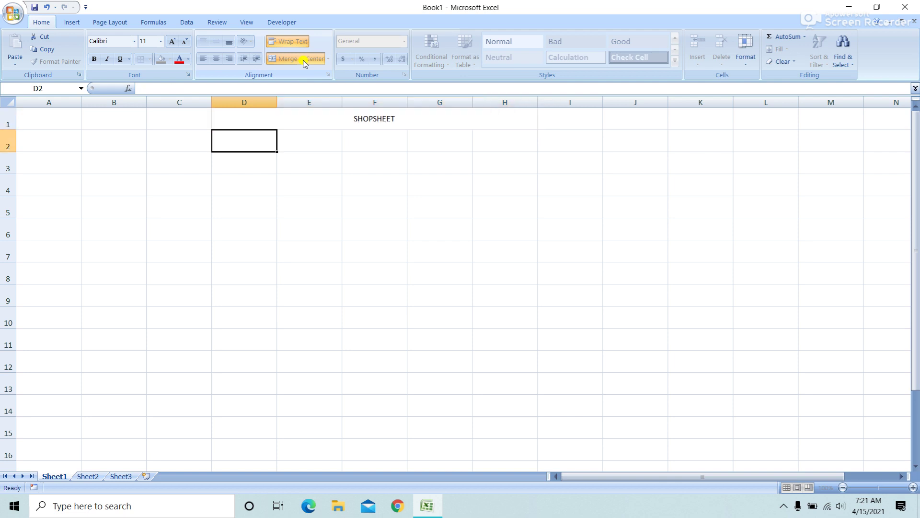
Increase the font size of the SHOPSHEET title to 14.
click(390, 118)
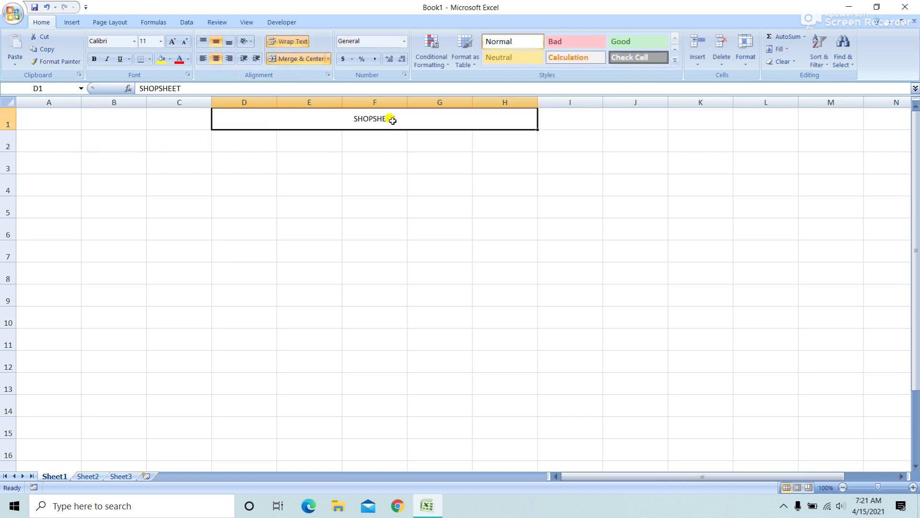
click(172, 42)
click(172, 43)
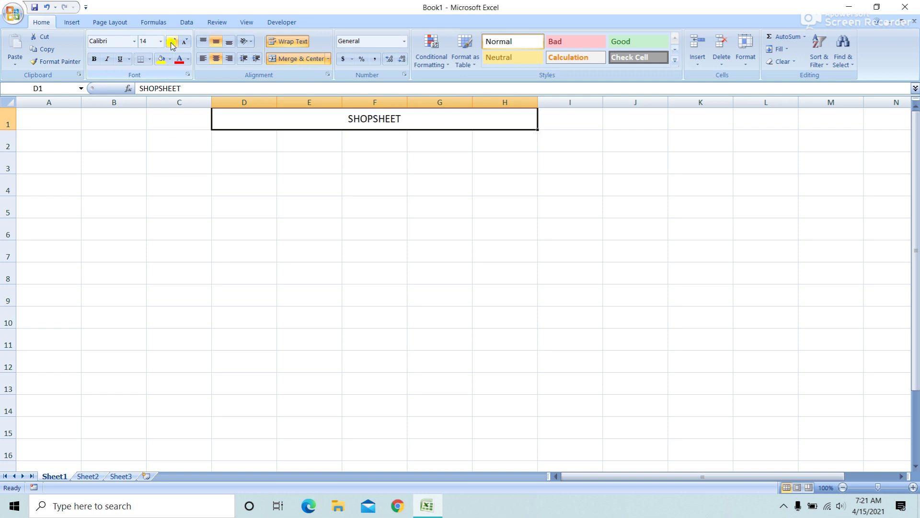
Enter the column headings SL NO, CUSTOMER NAME and PRODUCT NAME in cells A2 to C2.
click(52, 146)
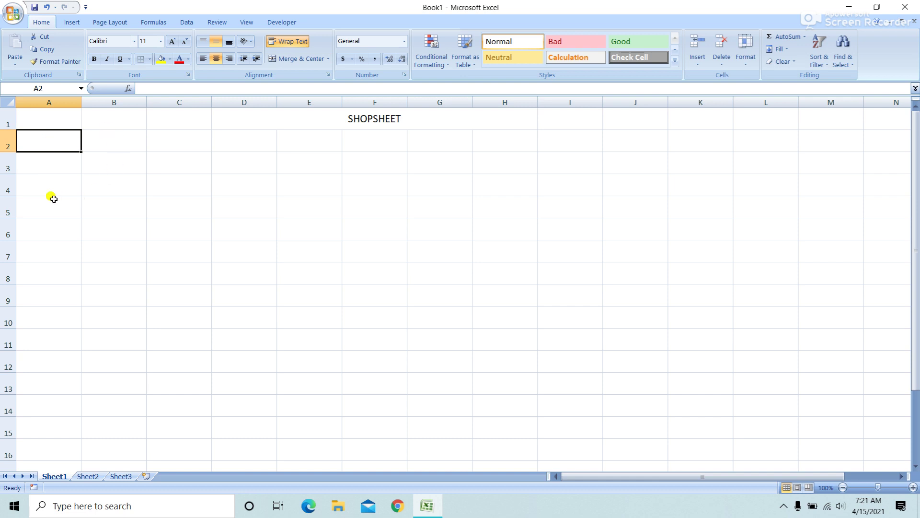
text(SL NO)
key(Tab)
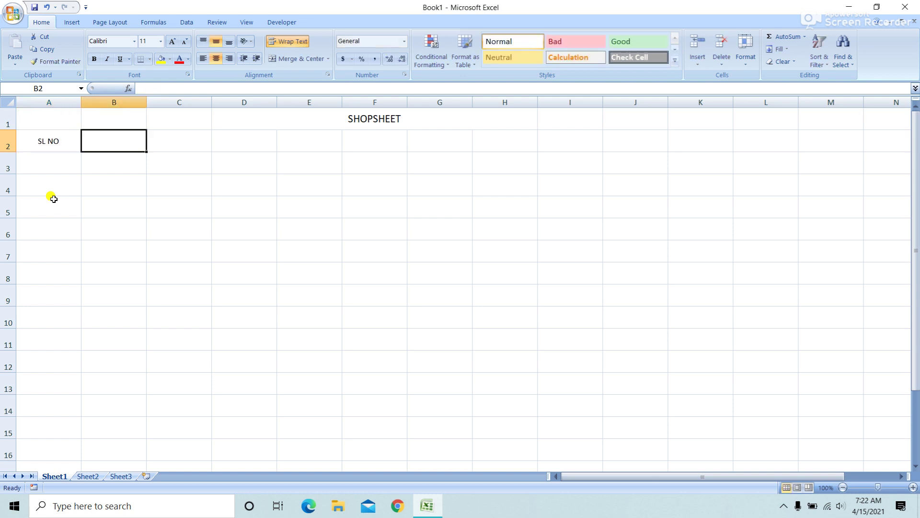
text(CUSTOMER NAME)
key(Tab)
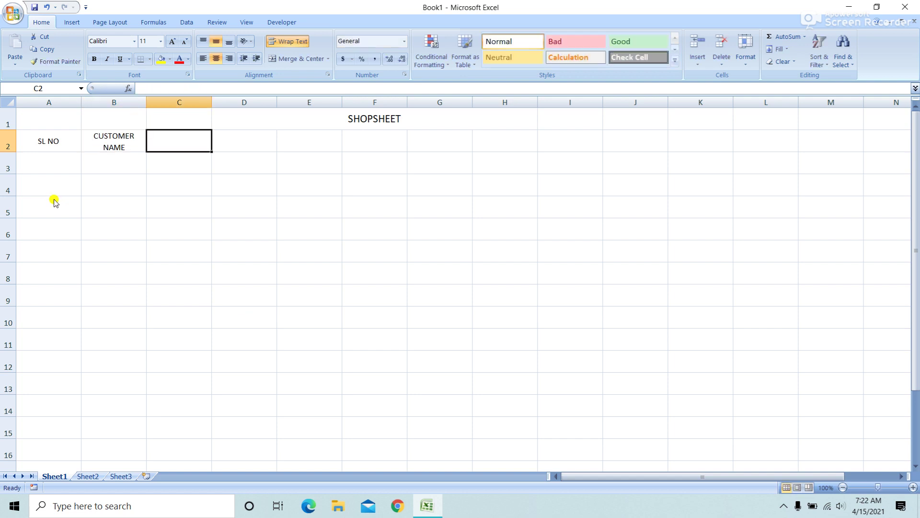
text(PRODUCT)
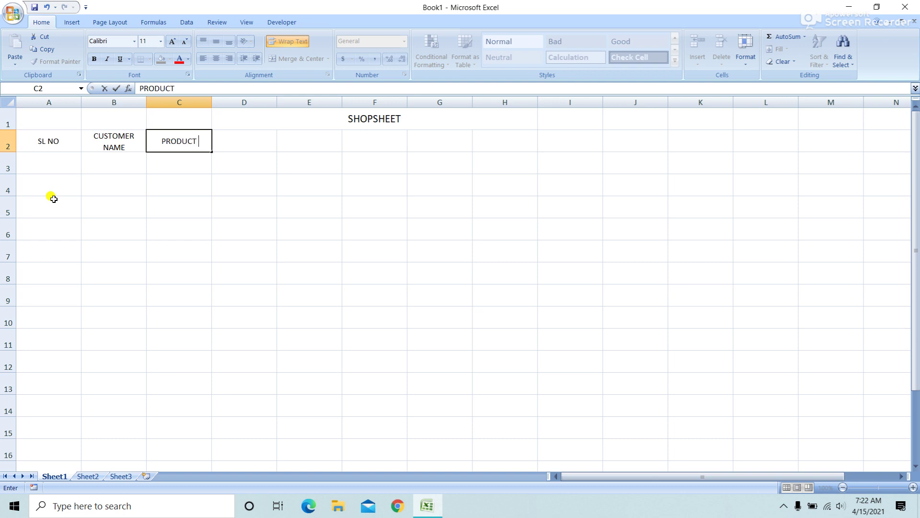
text( NAME)
key(Tab)
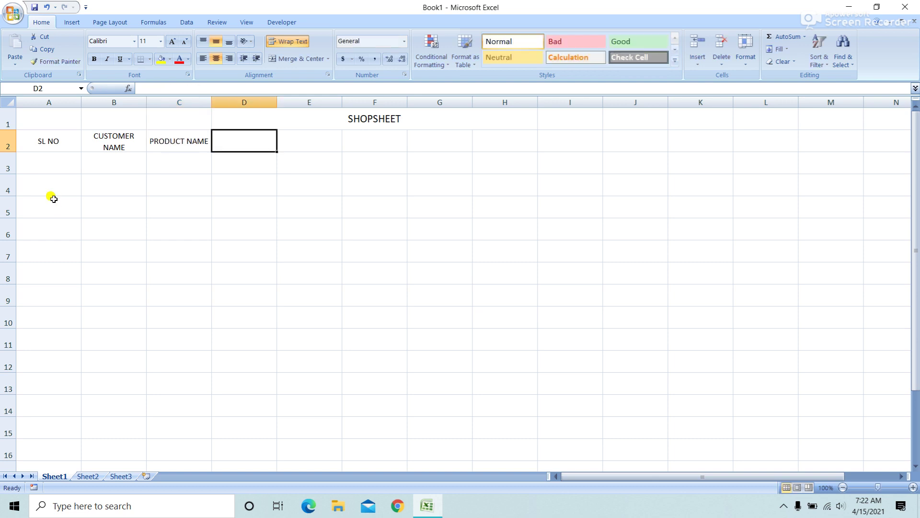
Enter the column headings PRODUCT PRICE in D2 and QUANTITY in E2.
text(PROD)
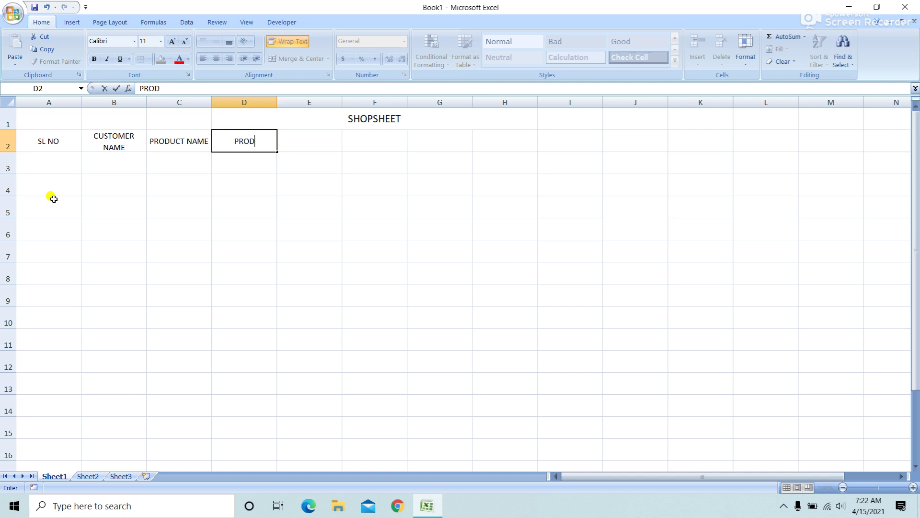
text(UCT PRICE)
key(Tab)
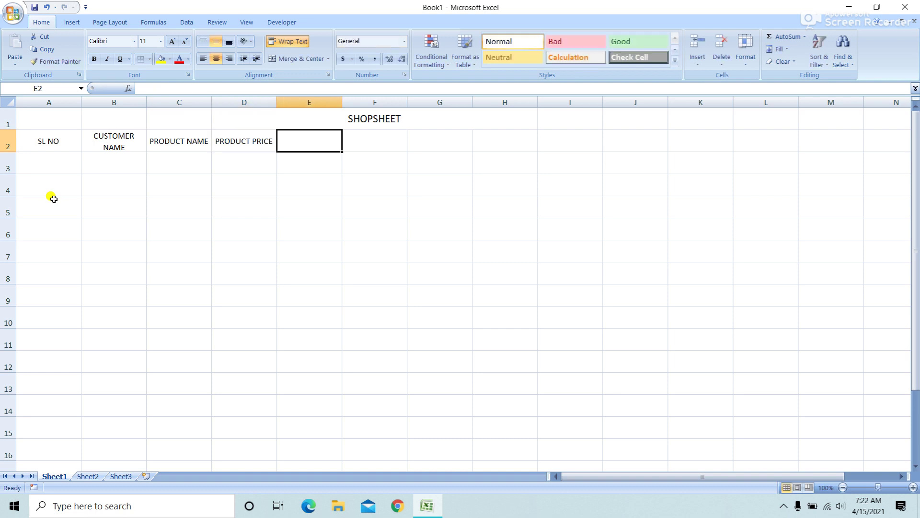
text(QUNA)
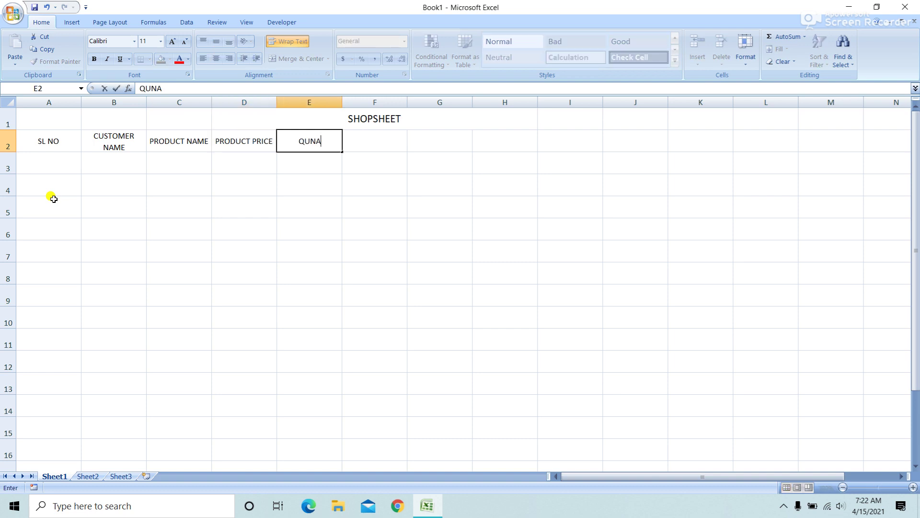
key(BackSpace)
key(BackSpace)
text(AN)
text(TY)
key(BackSpace)
text(ITY)
key(Tab)
Enter the column headings TOTAL in F2 and DISCOUNT IN % in G2.
text(TO)
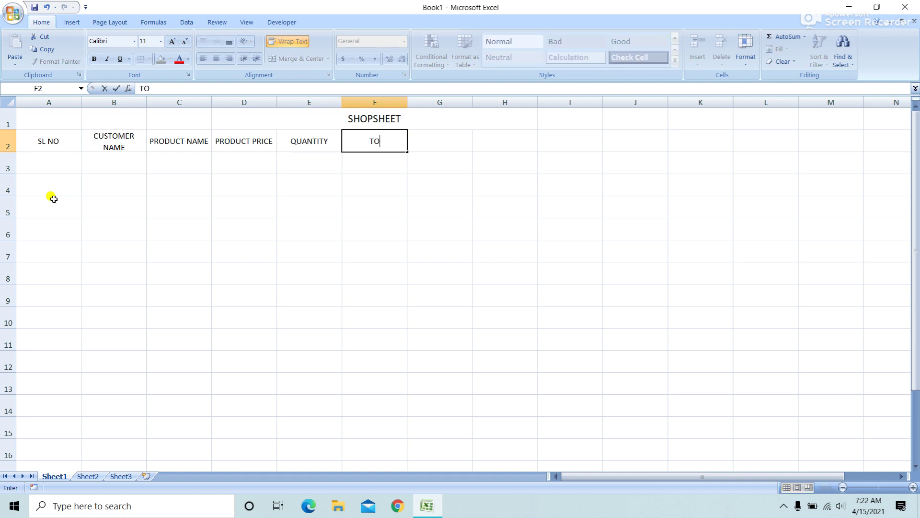
text(TAL)
click(440, 136)
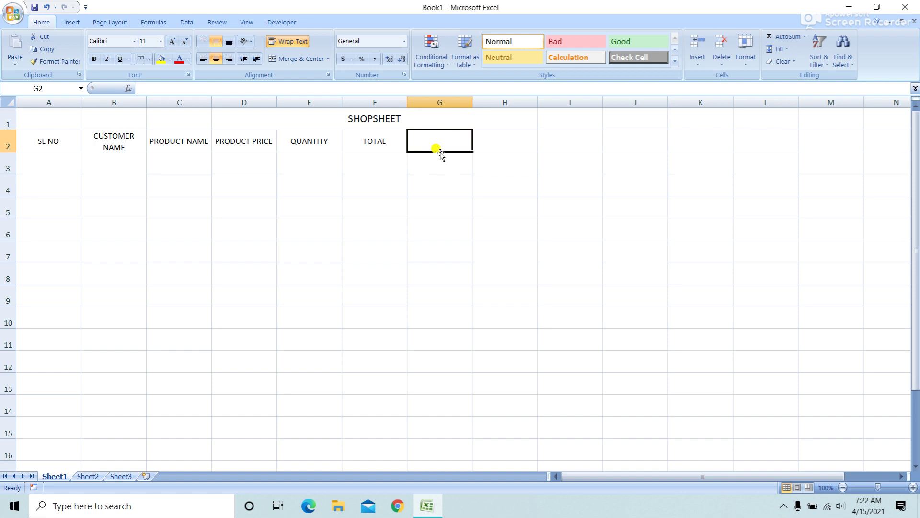
text(S)
key(BackSpace)
text(DISCOUNT)
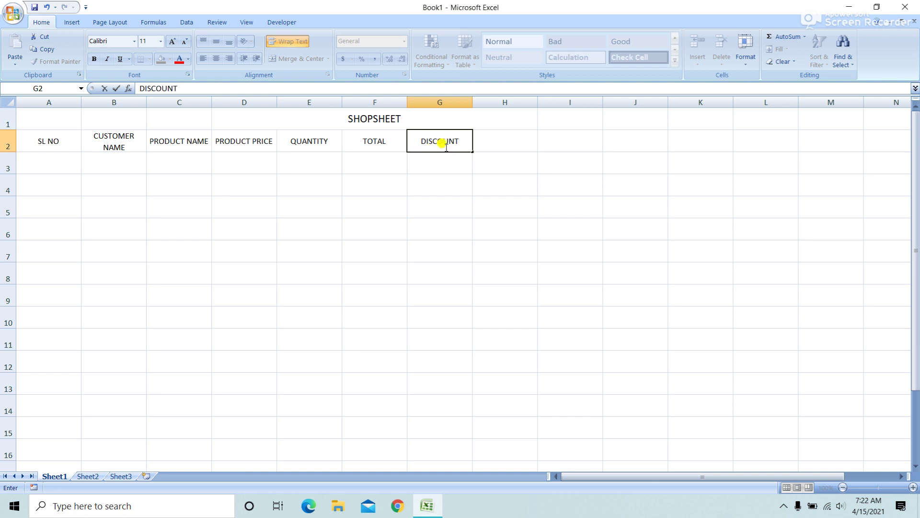
click(499, 139)
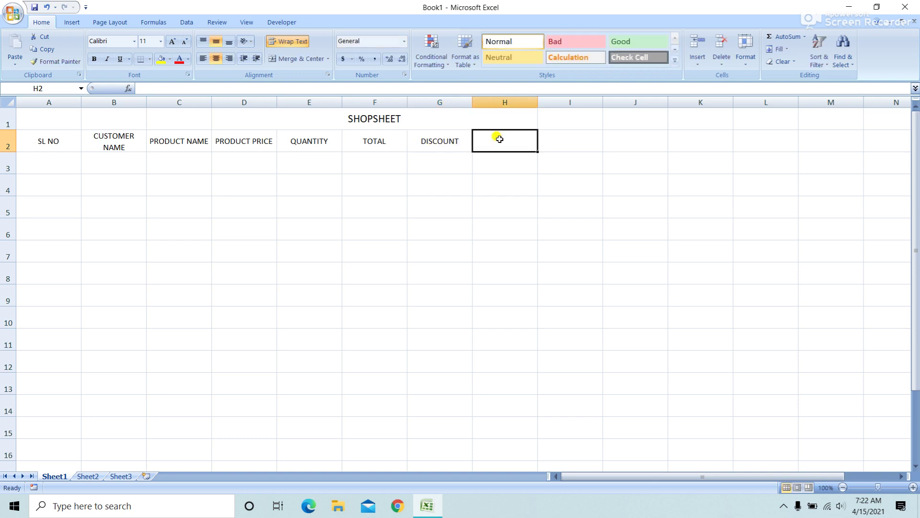
double_click(462, 140)
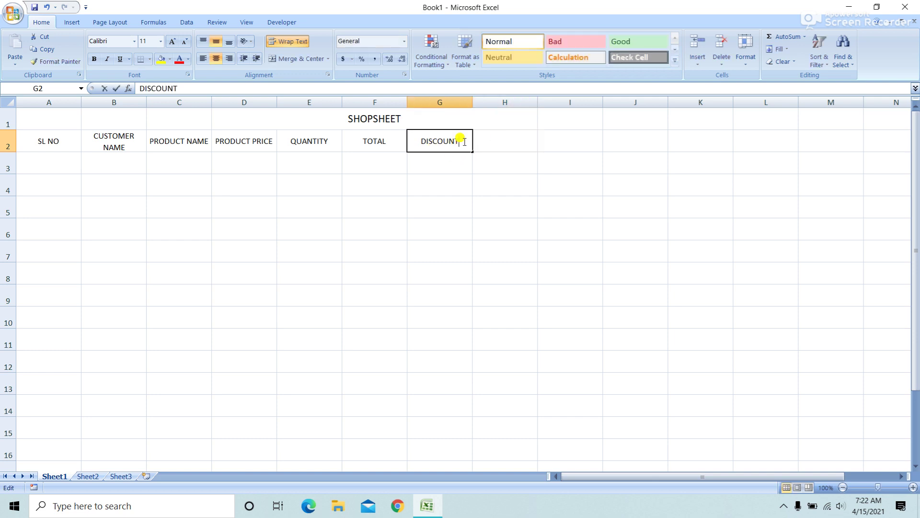
text(IN)
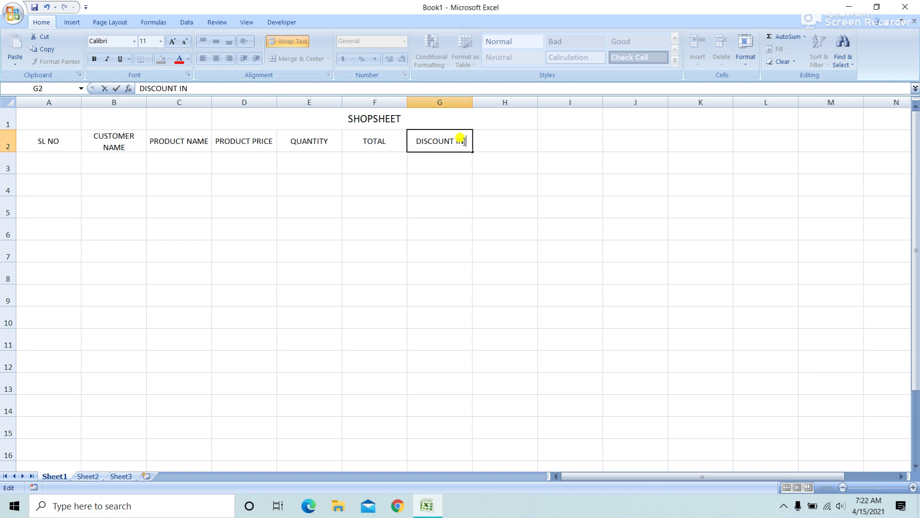
text( %)
key(Tab)
Enter the column headings DISCOUNT AMOUNT in H2 and GROSS in I2.
text(DIS)
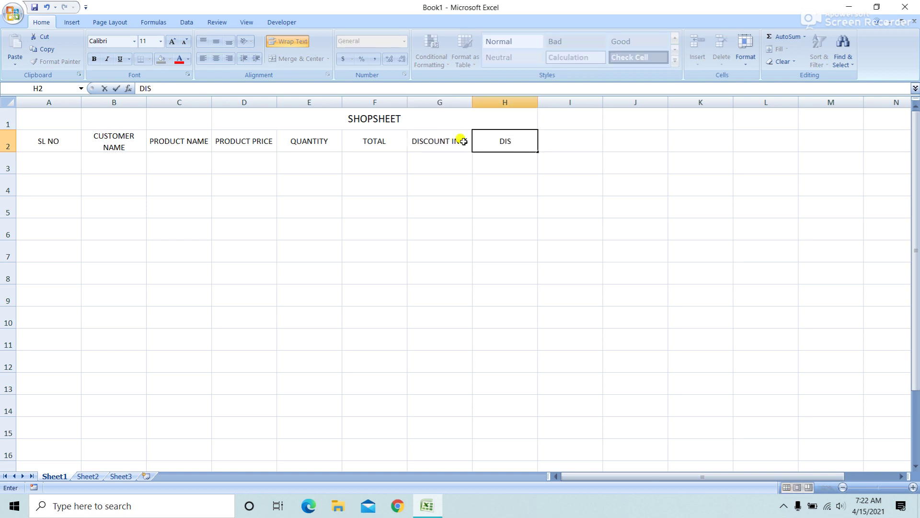
text(COUNT A)
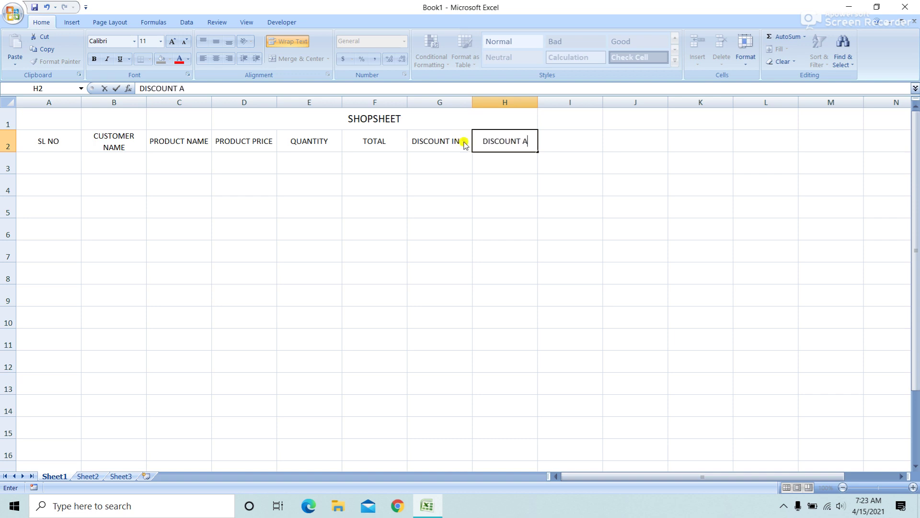
text(MOUNT)
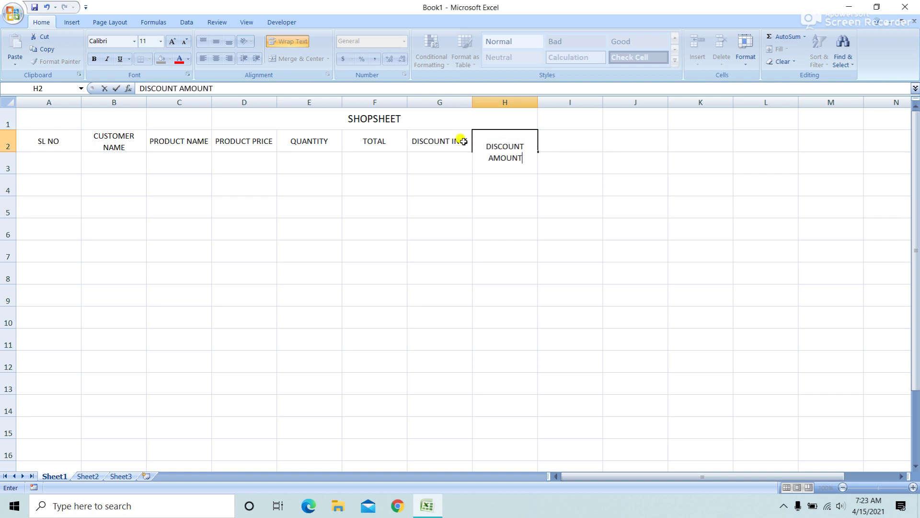
key(Tab)
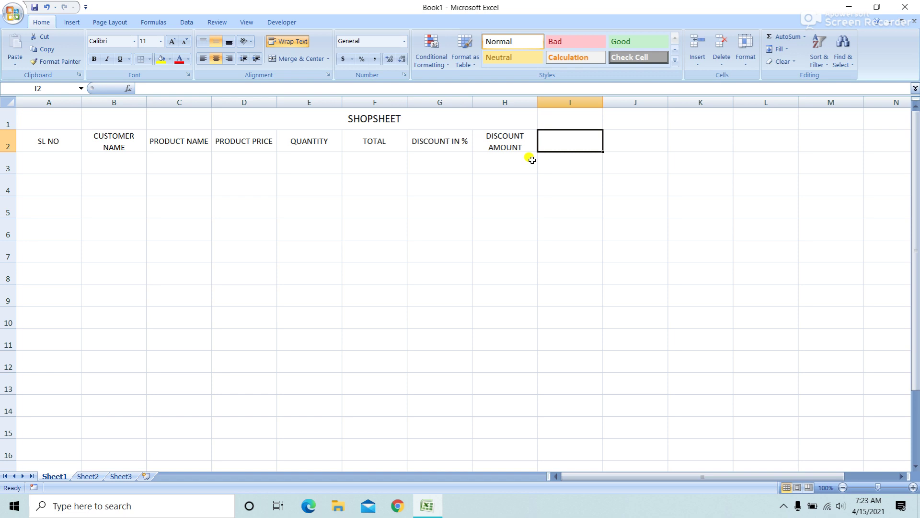
text(GROSS)
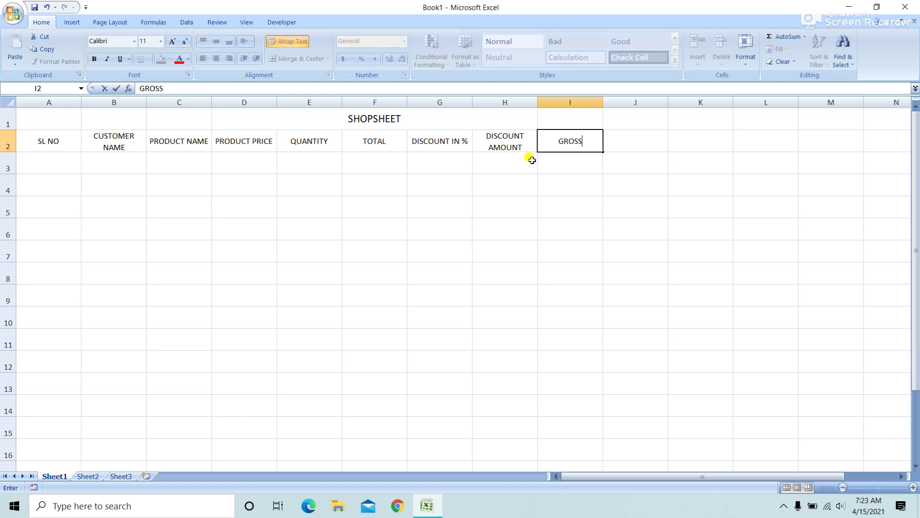
key(Tab)
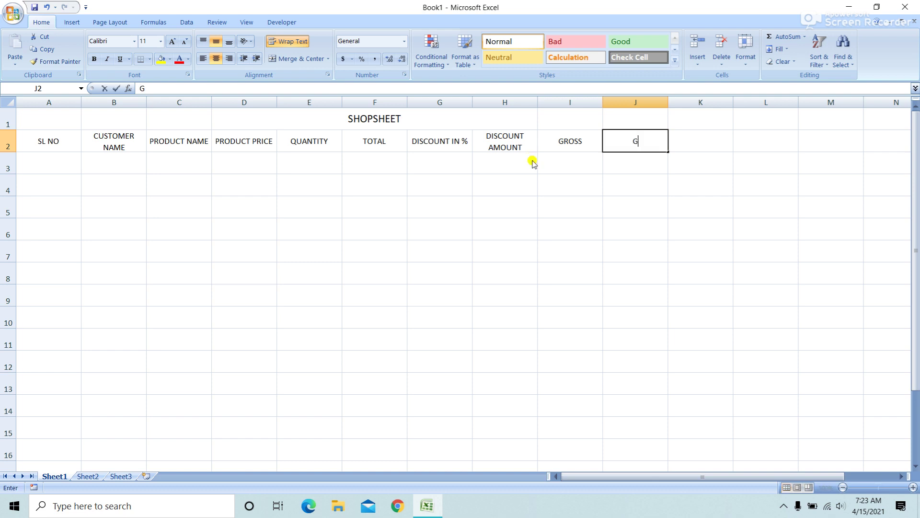
Enter the column headings GST18% in J2 and FINAL PAY in K2.
text(GST18)
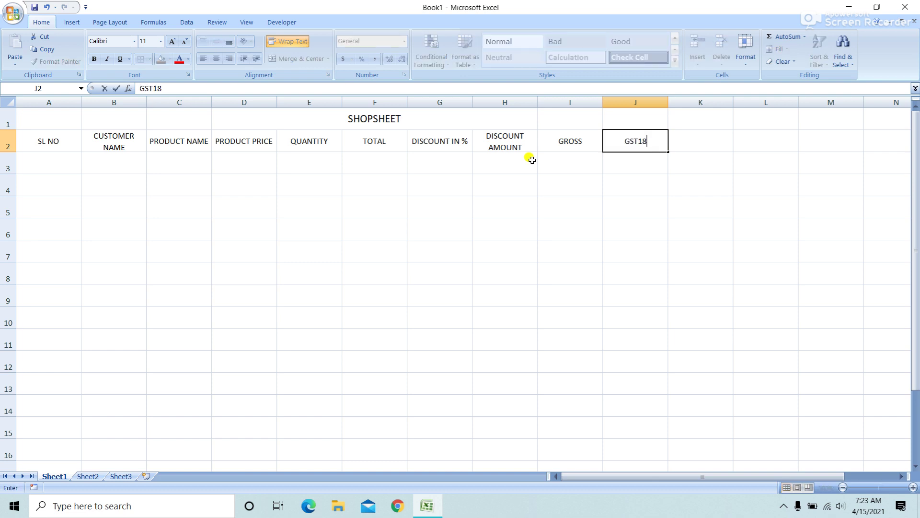
text(%)
key(Tab)
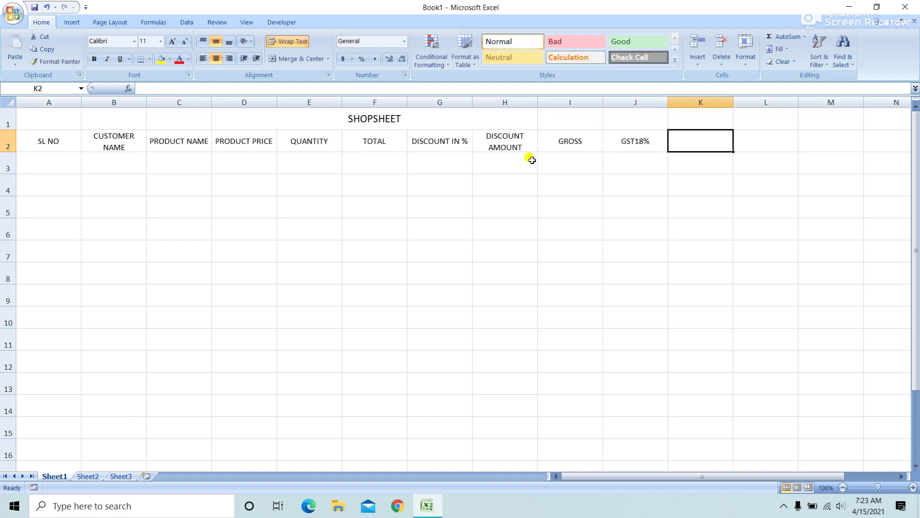
text(FIN)
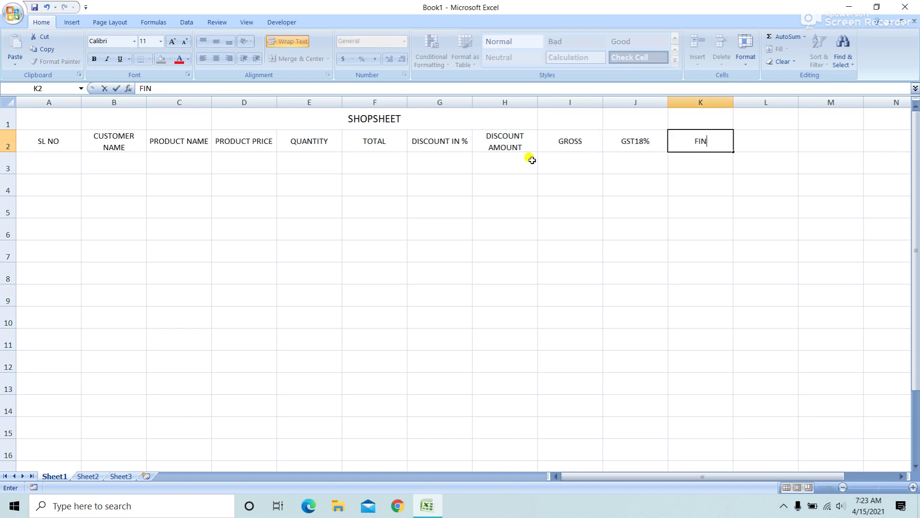
text(AL PAY)
key(Return)
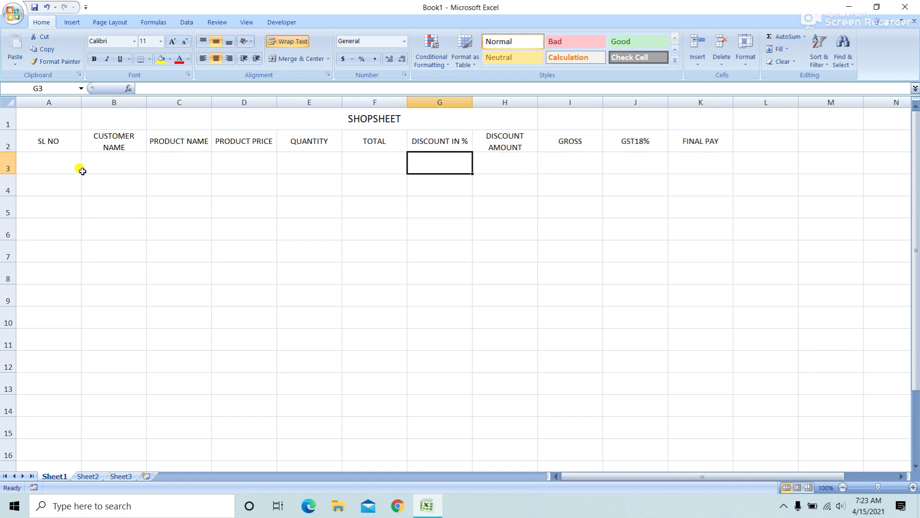
Enter serial number 1 in A3 and the customer's name in B3.
click(51, 170)
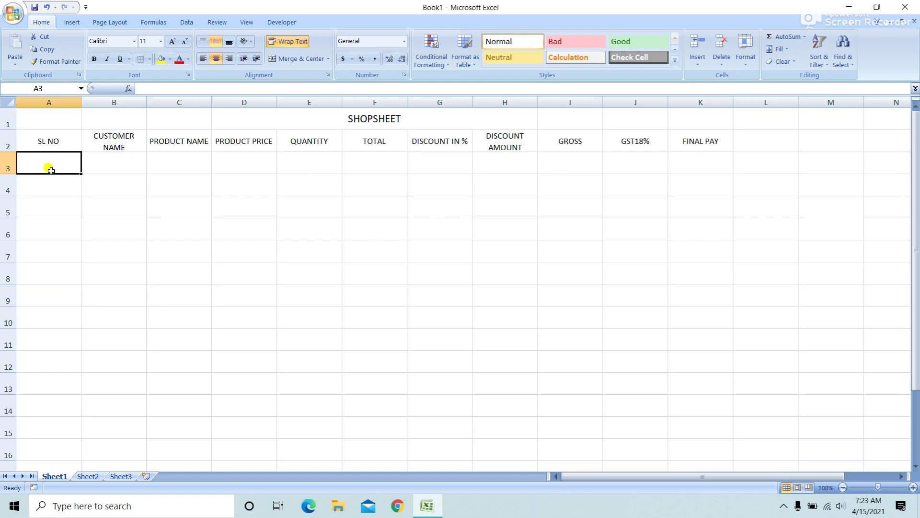
text(1)
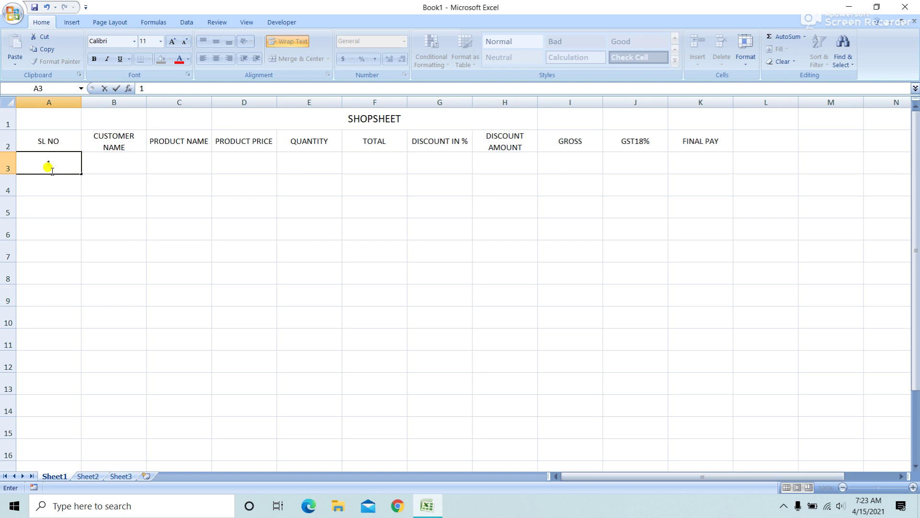
key(Tab)
text(SURAJ)
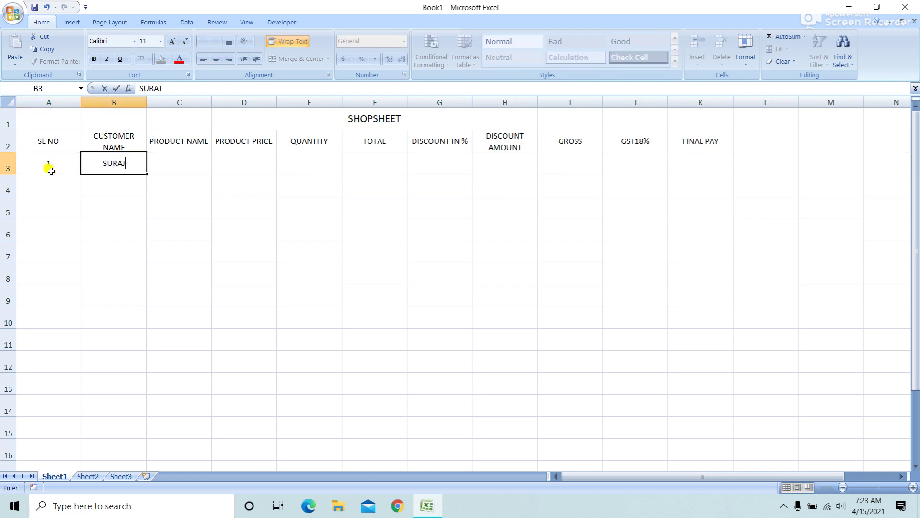
key(Tab)
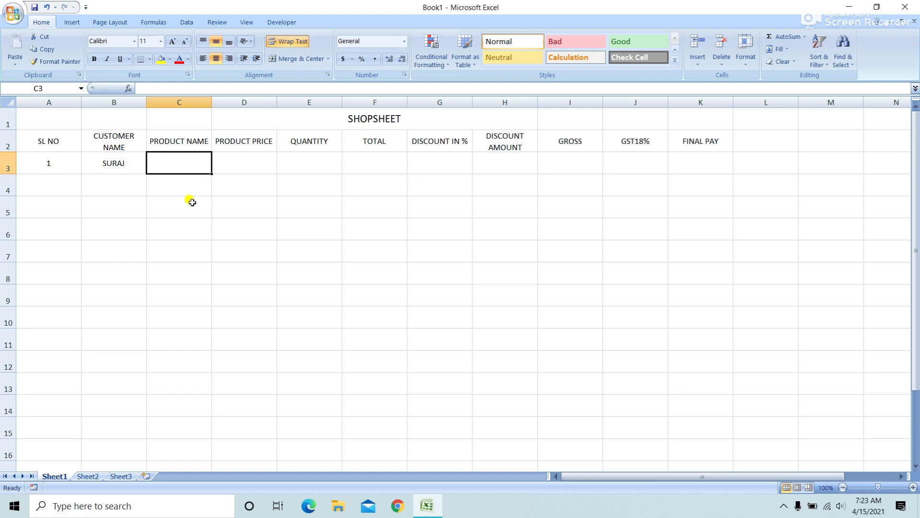
Fill in the first record's product TV in C3, price 15200 in D3 and quantity 10 in E3.
text(TV)
key(Tab)
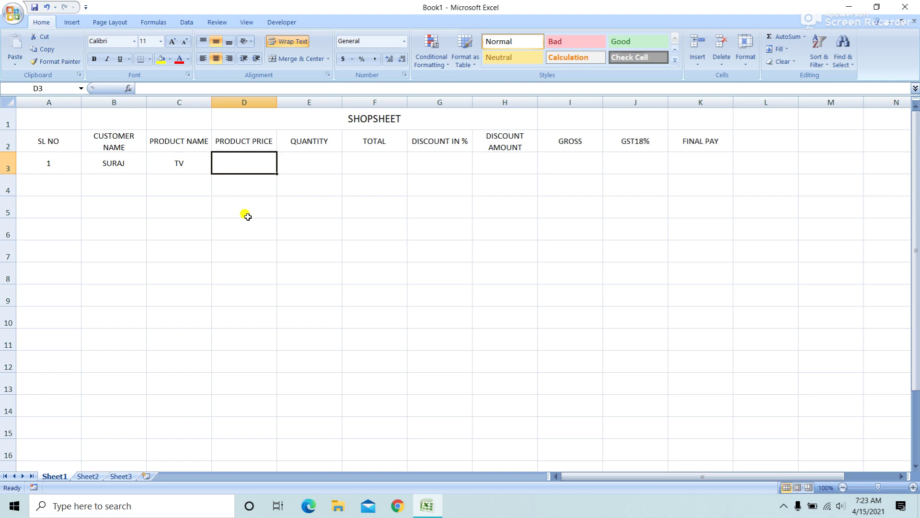
text(15200)
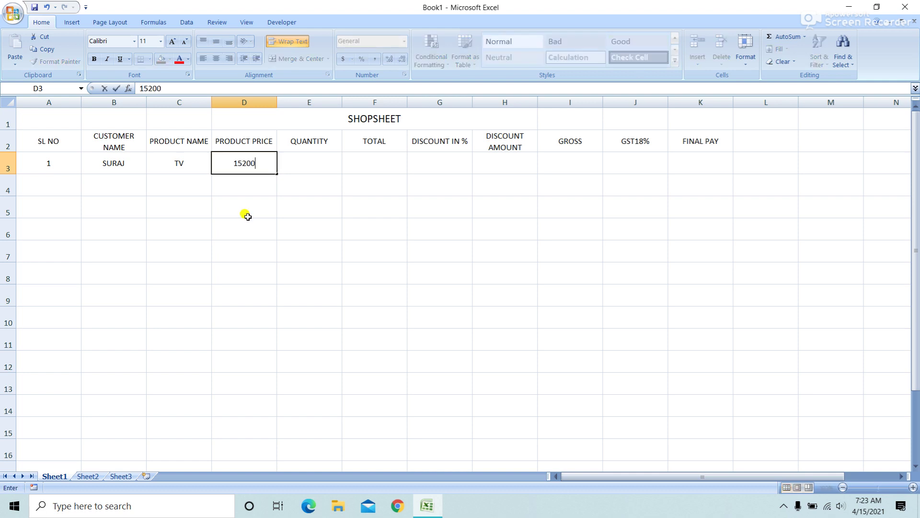
key(Tab)
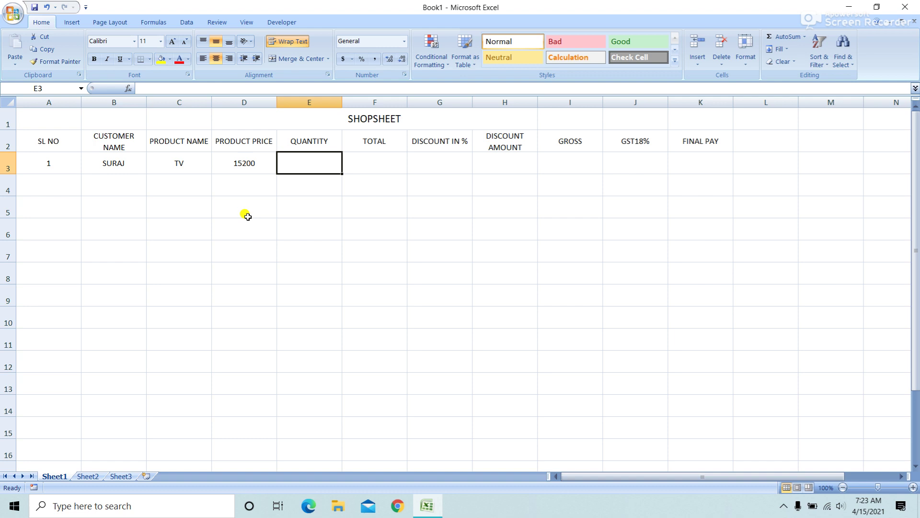
text(10)
key(Tab)
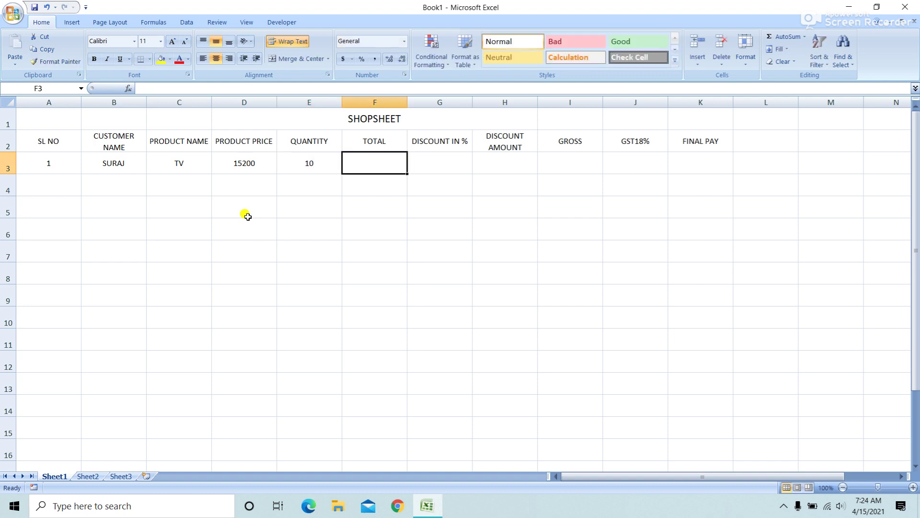
Calculate the total in F3 by multiplying price and quantity with the formula =D3*E3.
text(=)
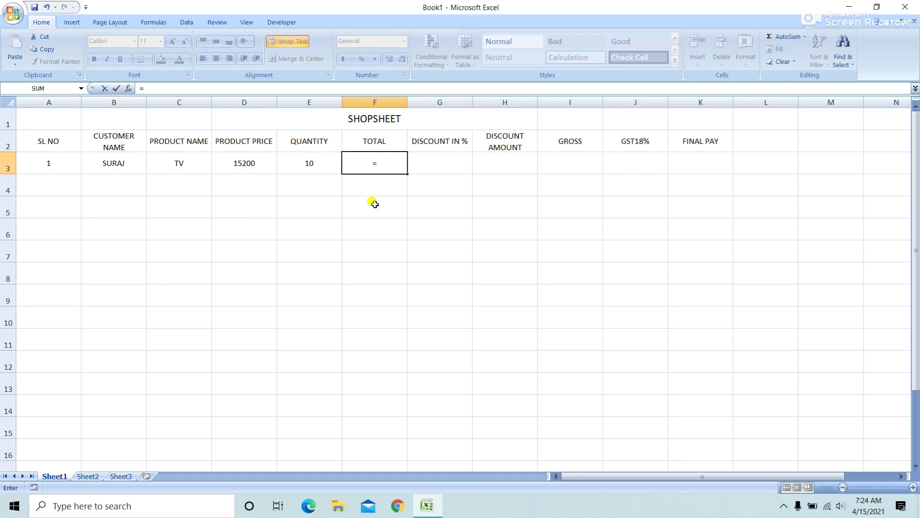
click(246, 161)
text(*)
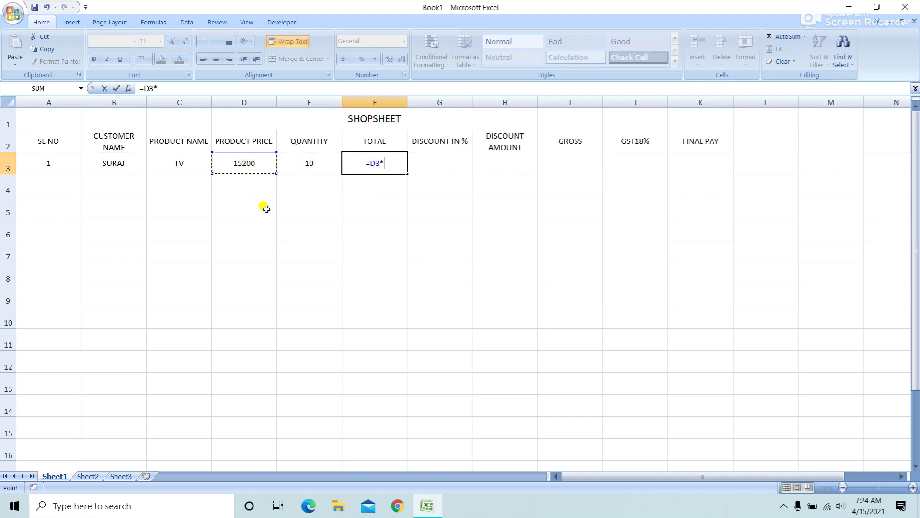
click(306, 166)
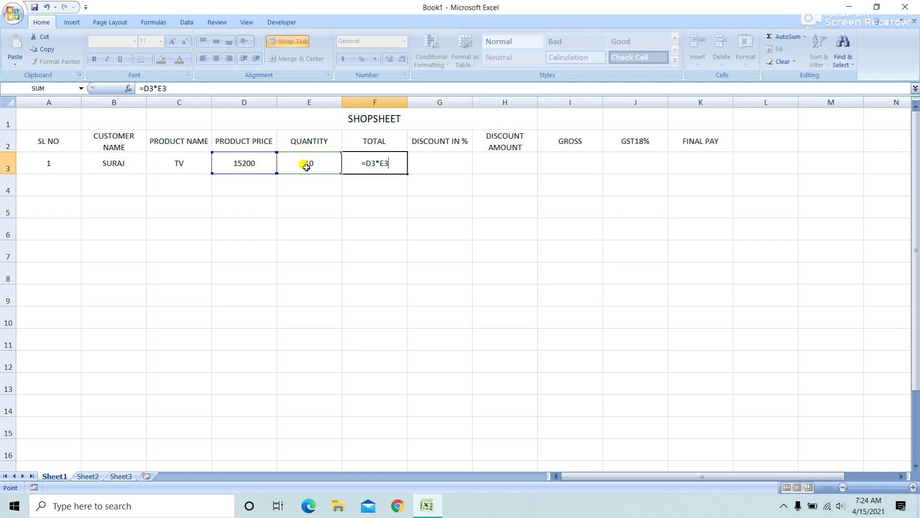
key(Return)
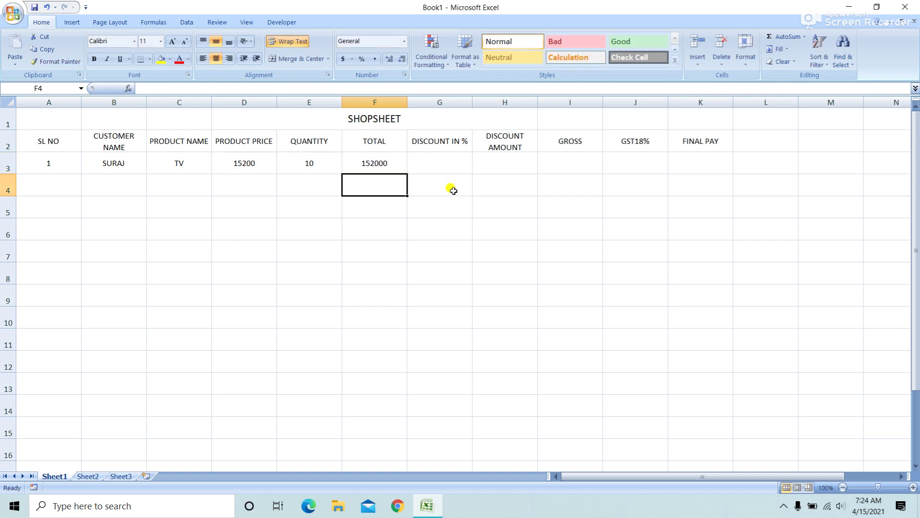
Replace the total formula in F3 with =product(D3:E3).
click(373, 160)
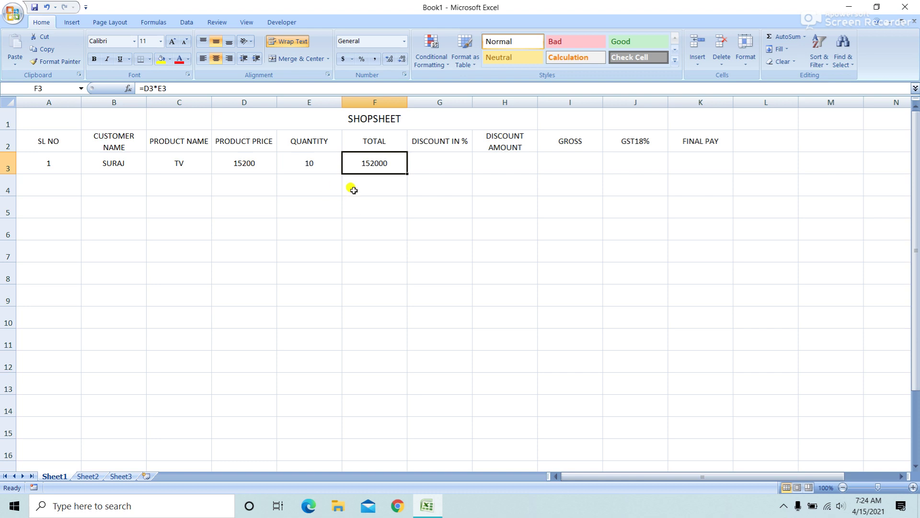
text(=p)
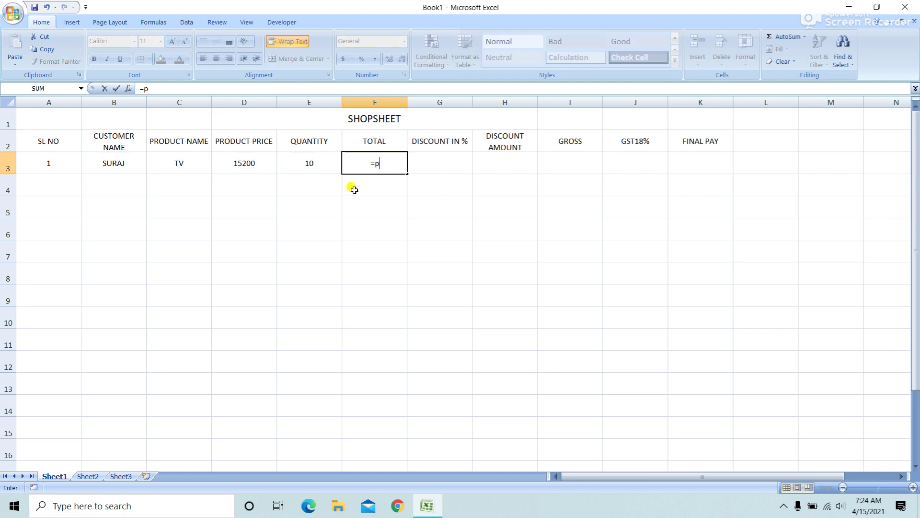
text(rod)
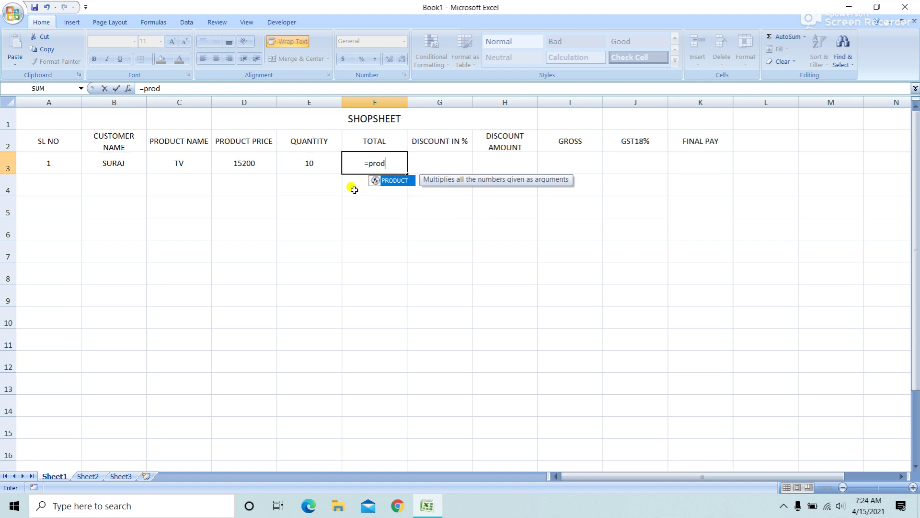
text(uct()
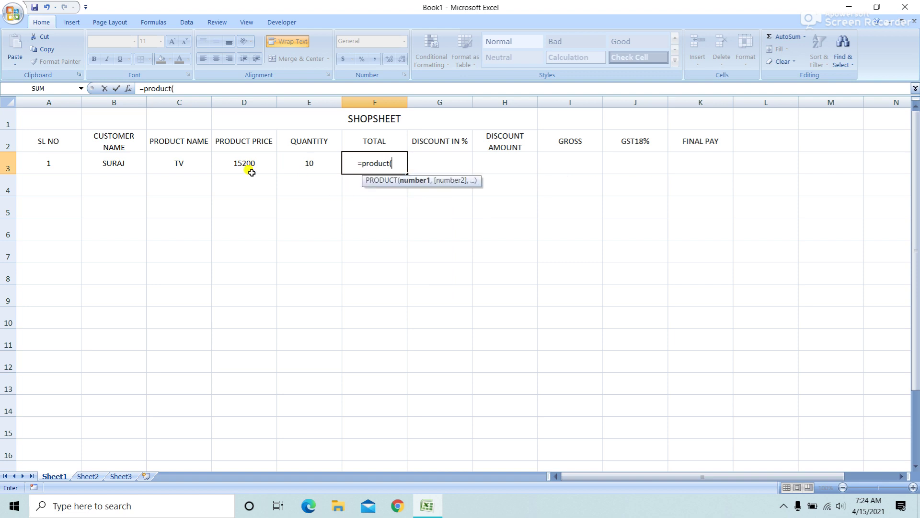
drag(252, 164, 275, 170)
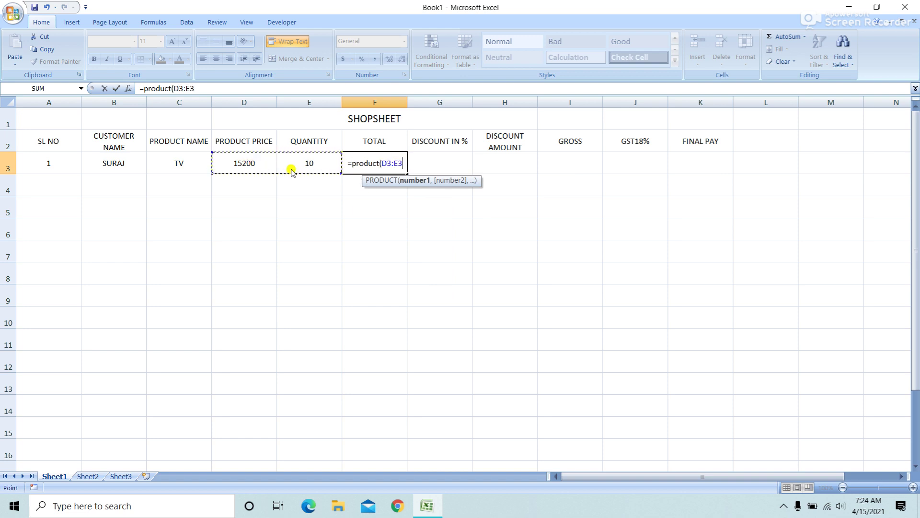
text())
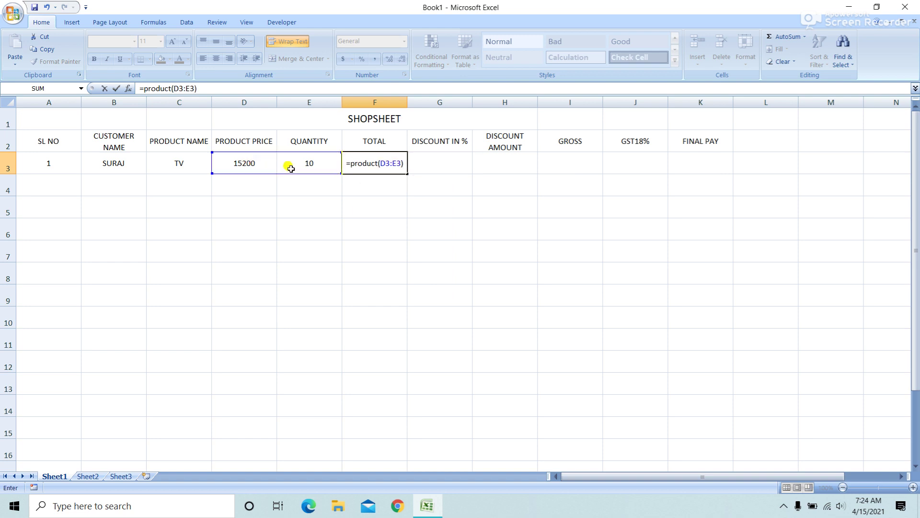
key(Return)
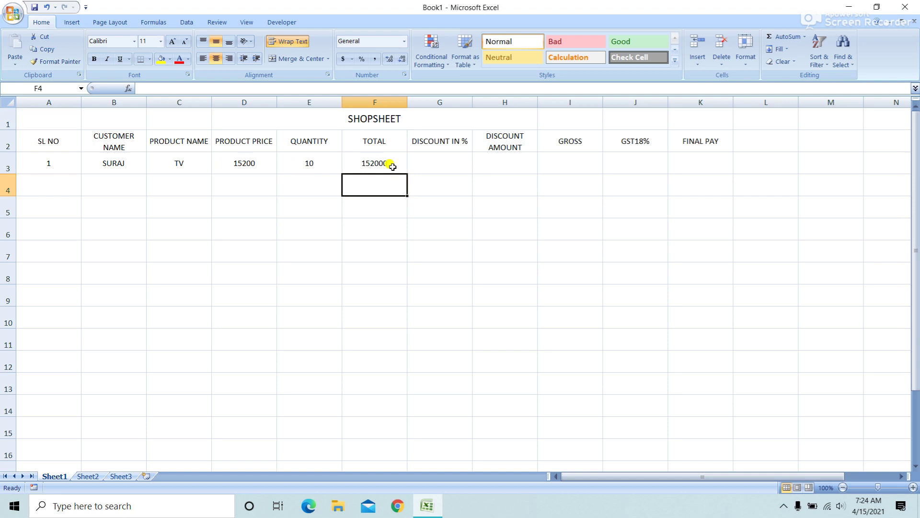
Add a second line "50000>=20%, 50000<10%" to the DISCOUNT IN % heading in G2 and make row 2 tall enough to show it.
click(440, 165)
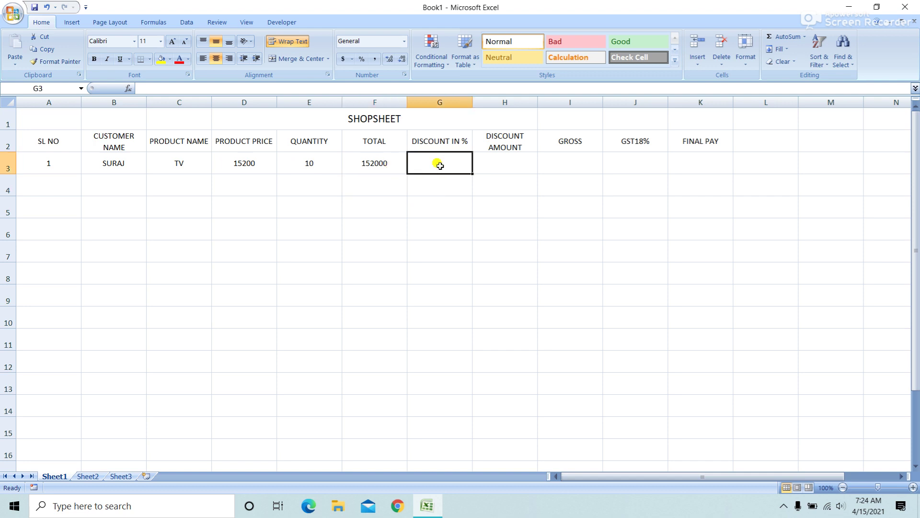
double_click(468, 144)
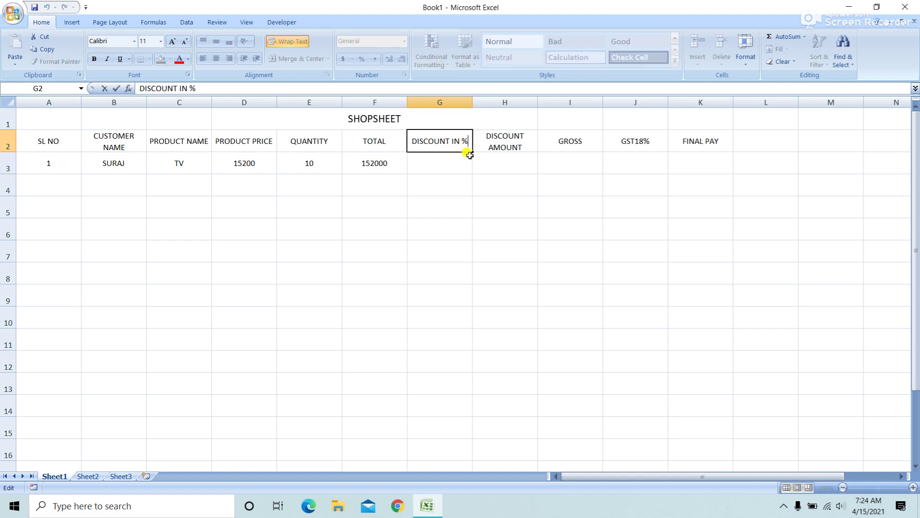
key(alt+Return)
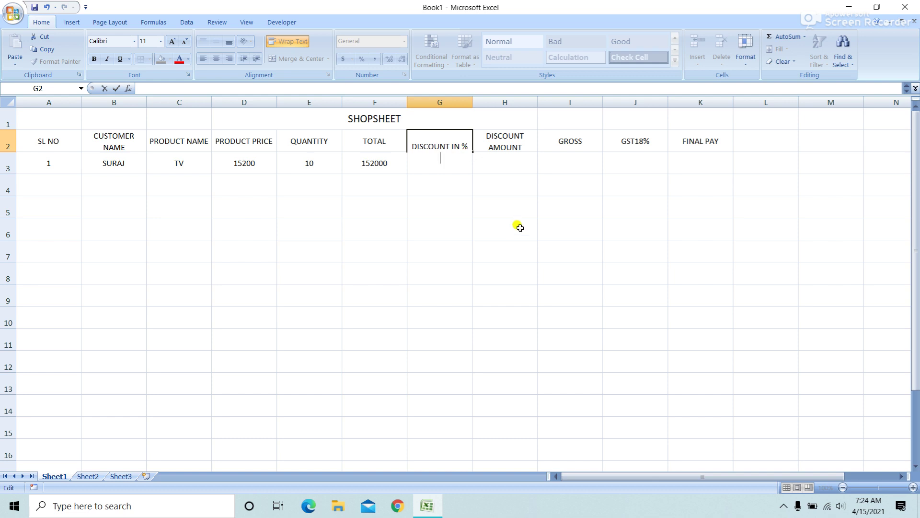
text(50000)
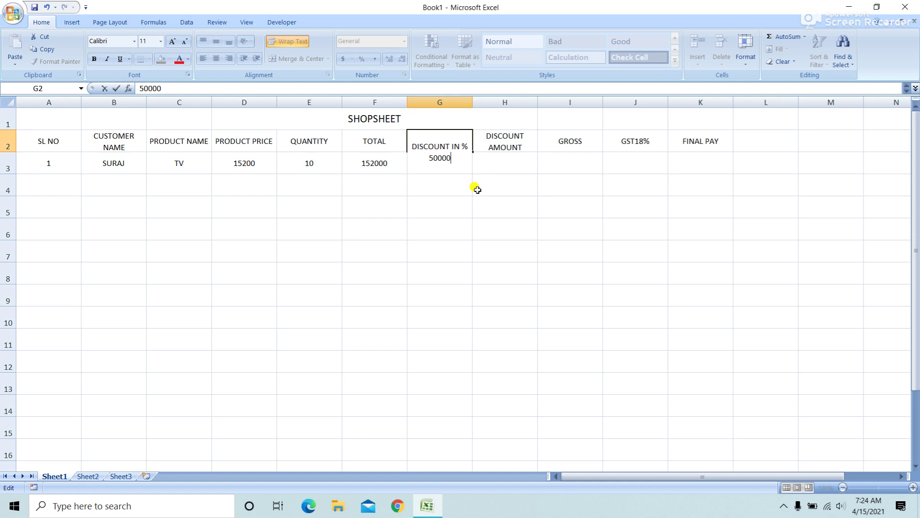
text(>=20%, 500)
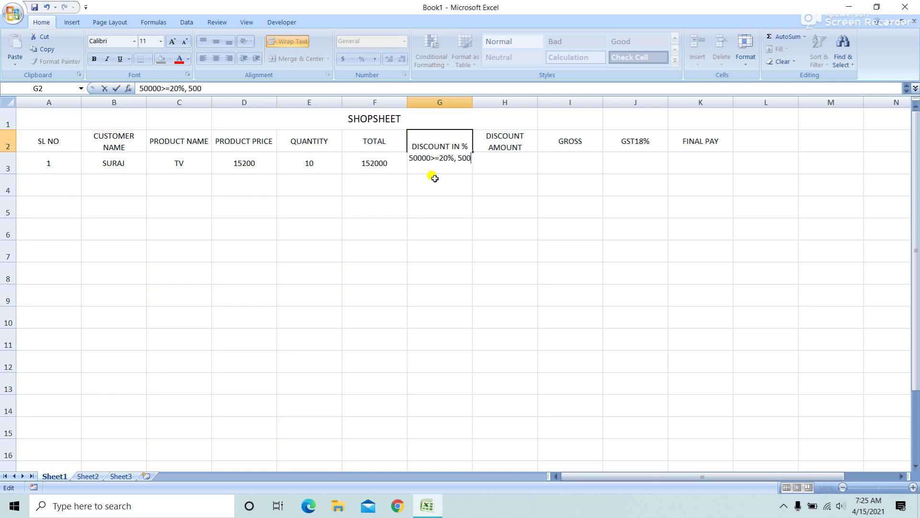
text(00)
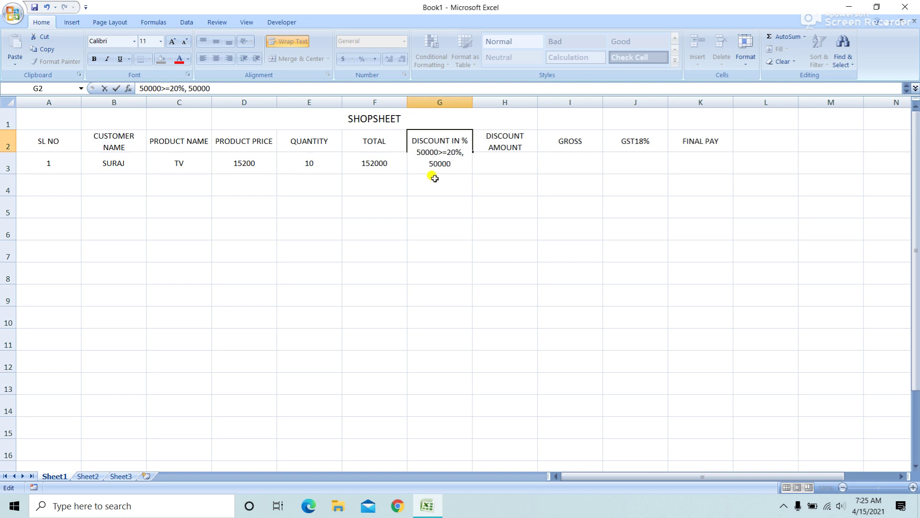
text(<10%)
key(Return)
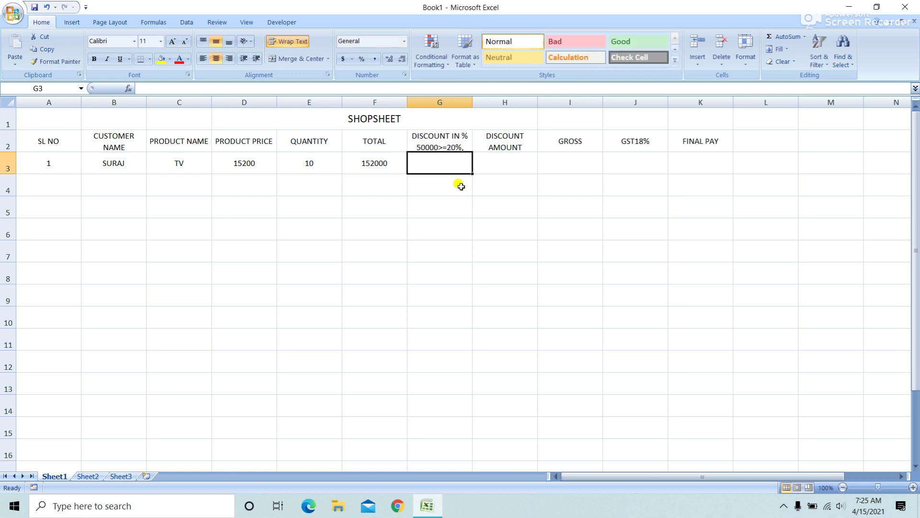
drag(11, 152, 11, 174)
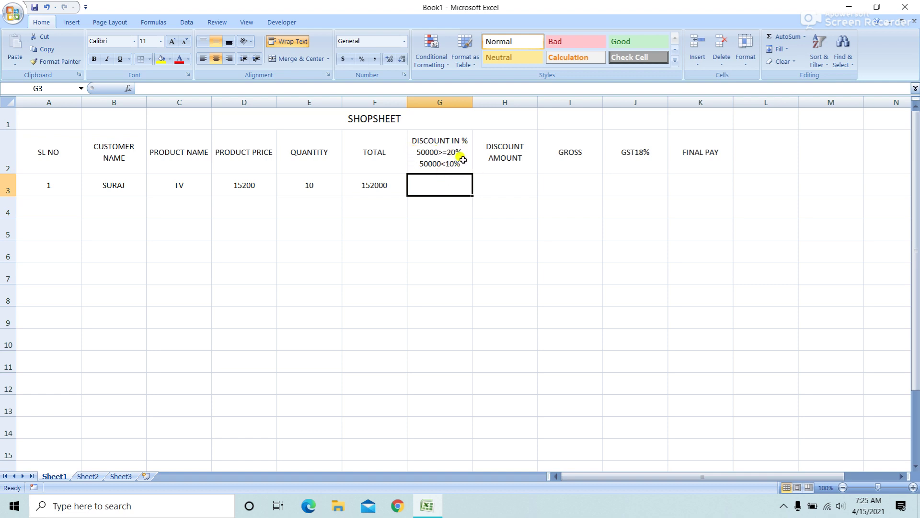
Enclose the heading's discount rule in G2 in parentheses, as "(50000>=20%, 50000<10%)".
double_click(416, 152)
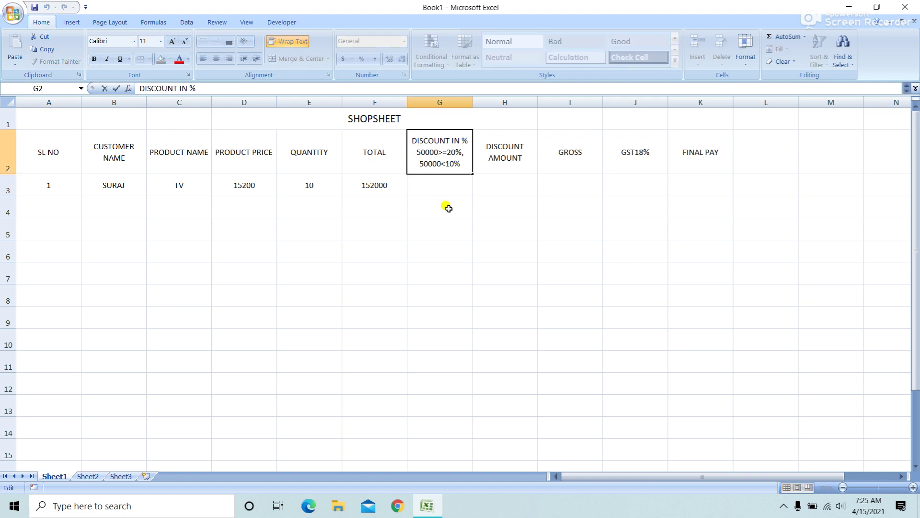
text(?)
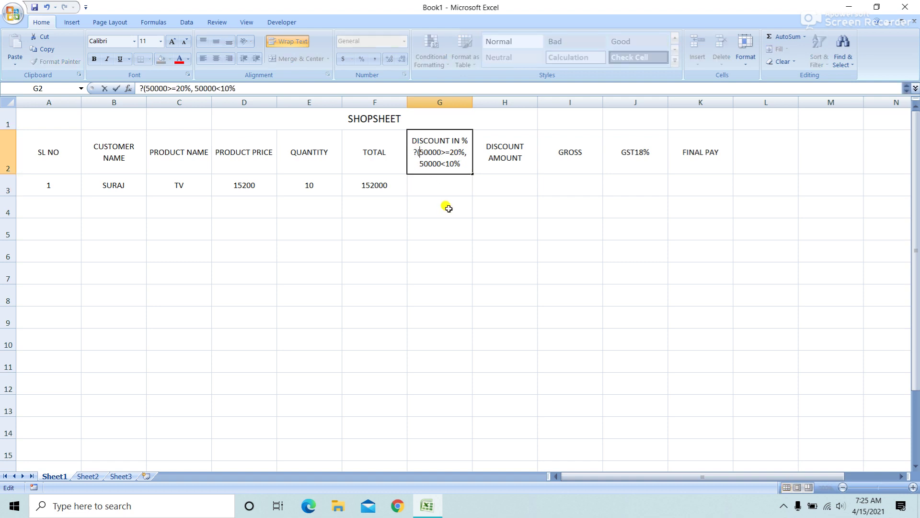
key(BackSpace)
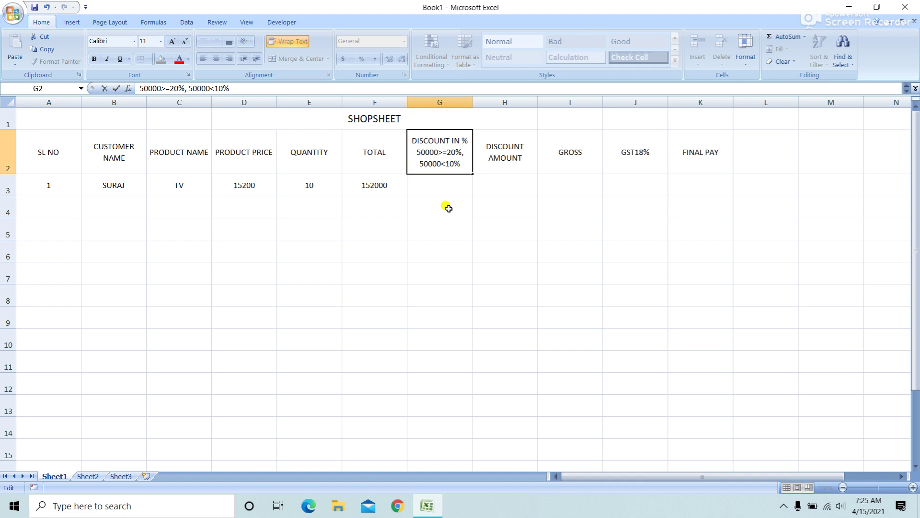
text(()
click(461, 158)
text())
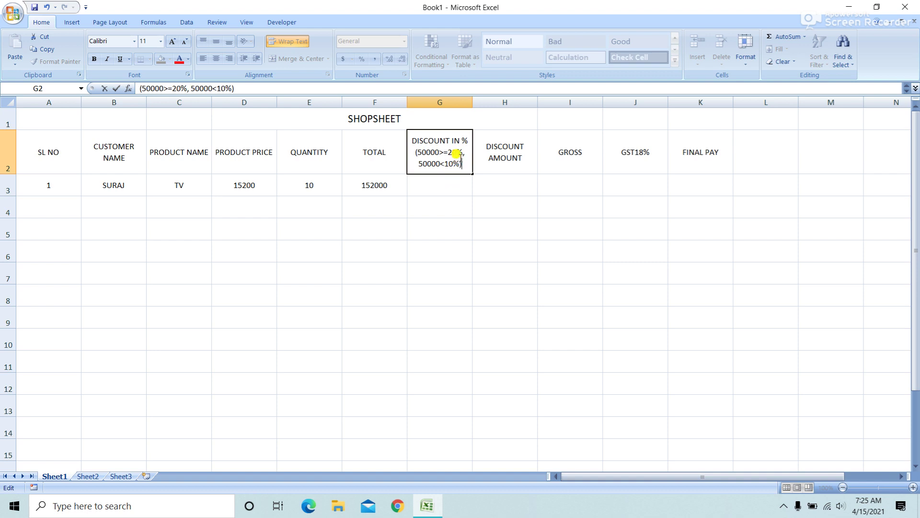
click(444, 246)
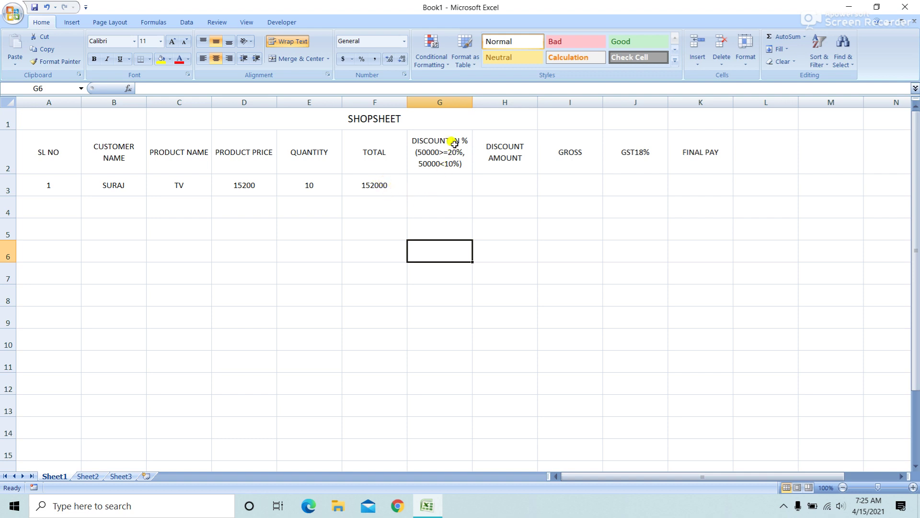
Calculate the discount rate in G3 with a nested IF formula returning "20%" when F3>=50000 and "10%" when F3<50000.
click(455, 185)
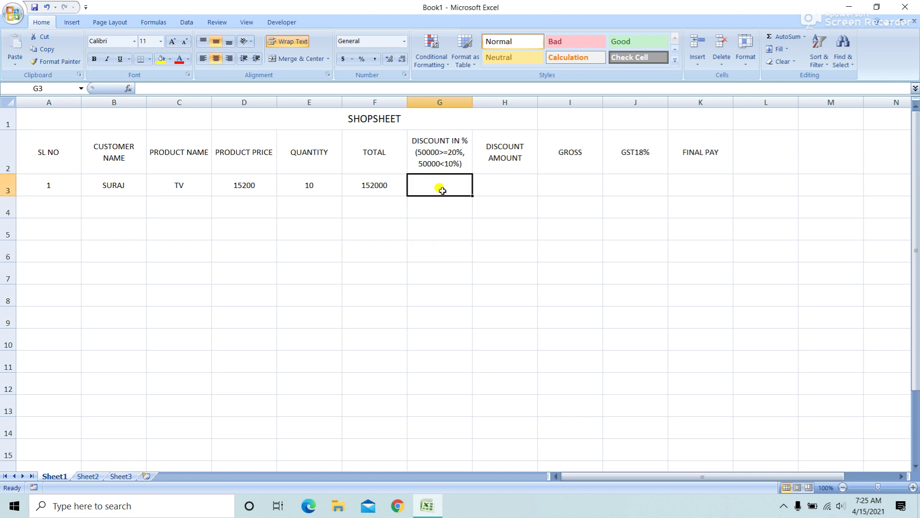
text(=)
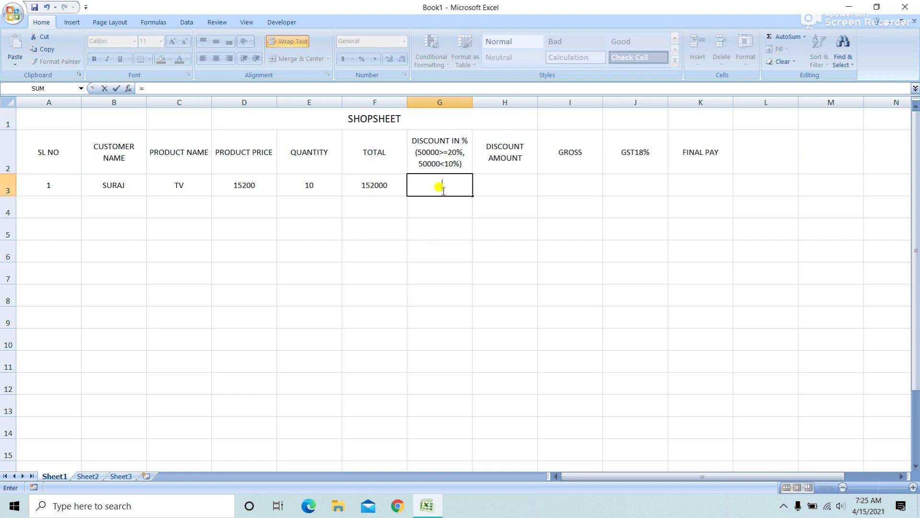
text(if()
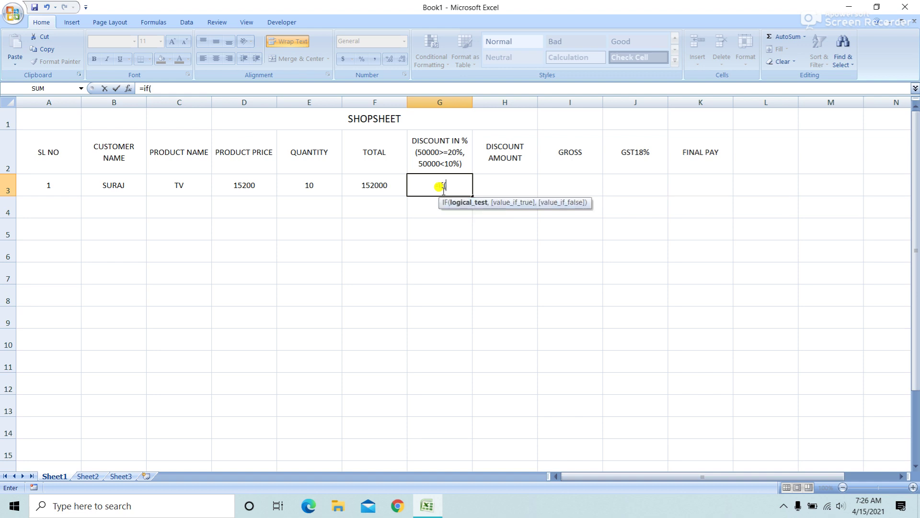
click(381, 186)
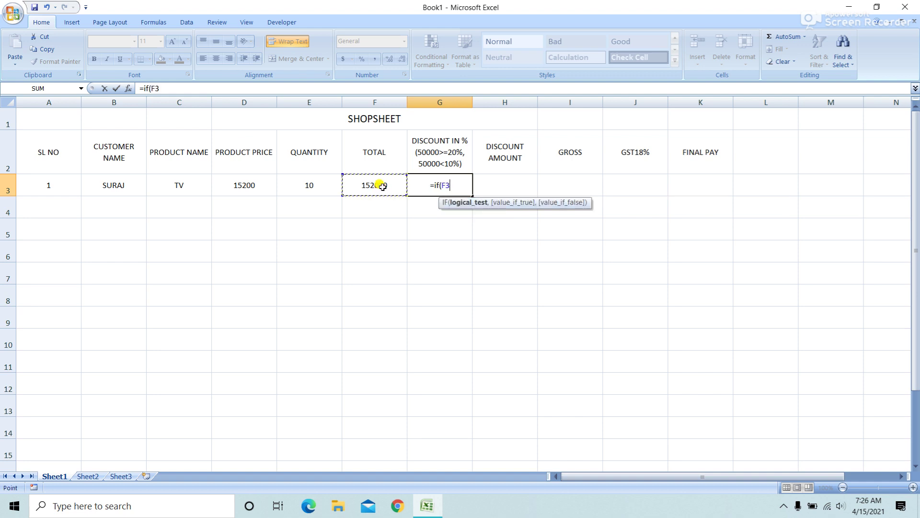
text(>=50000,)
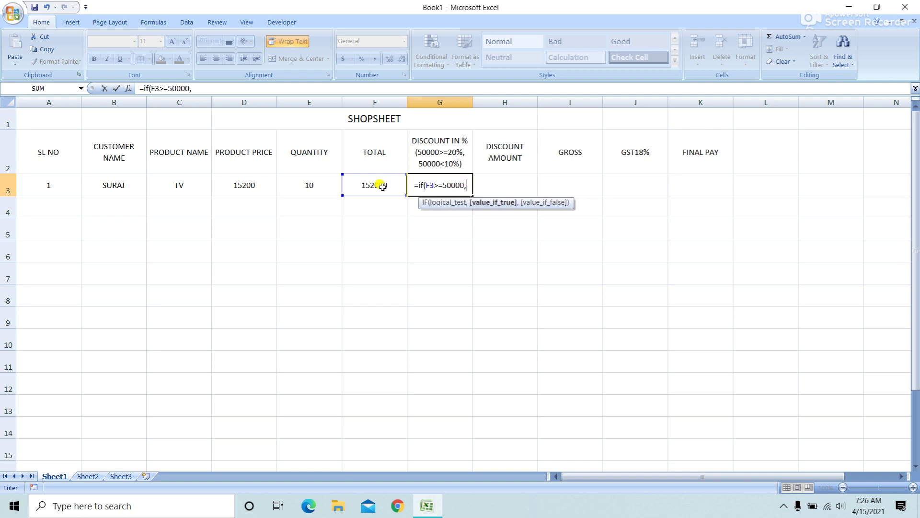
text("20)
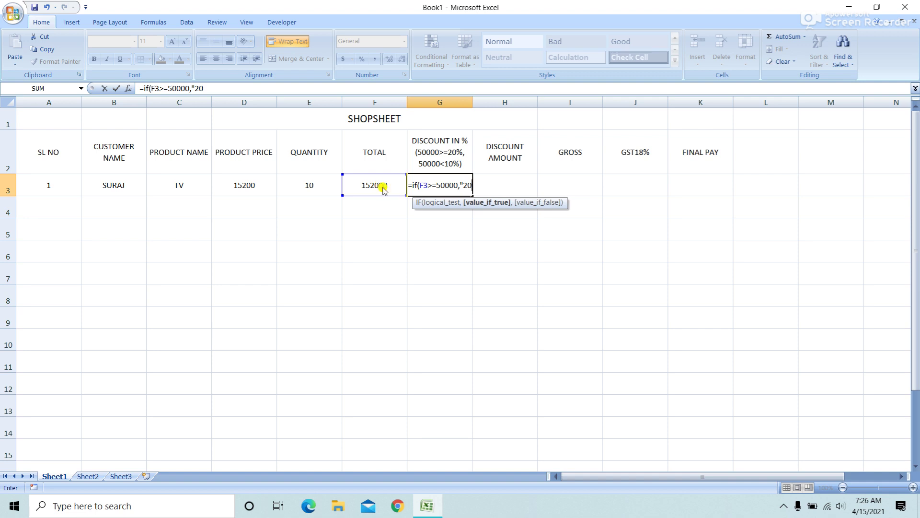
text(%")
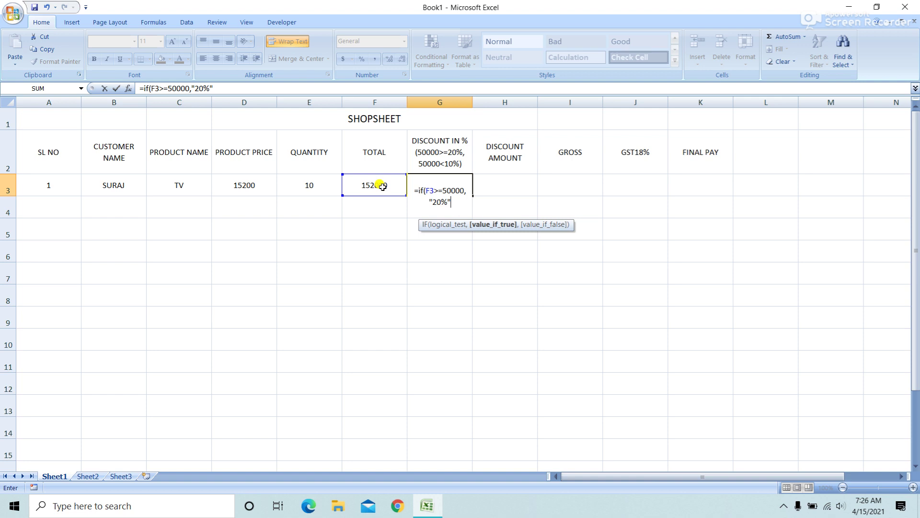
text(,if()
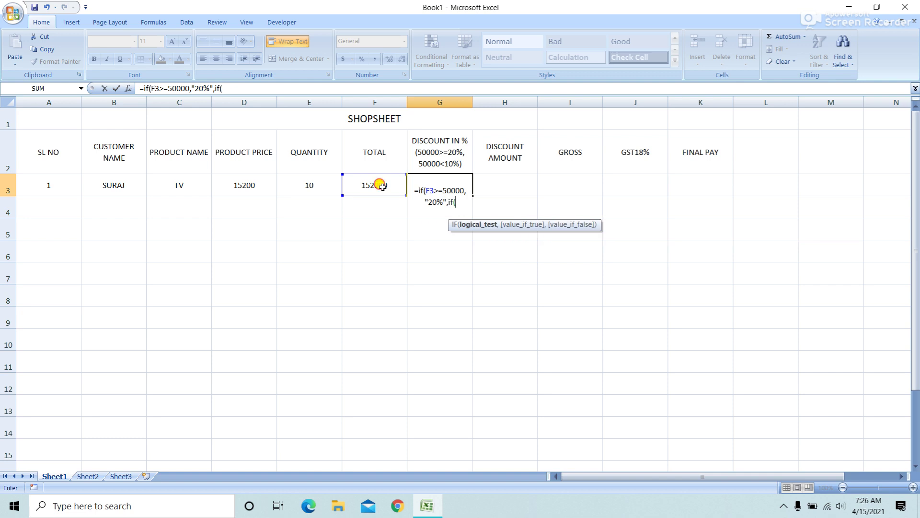
click(382, 187)
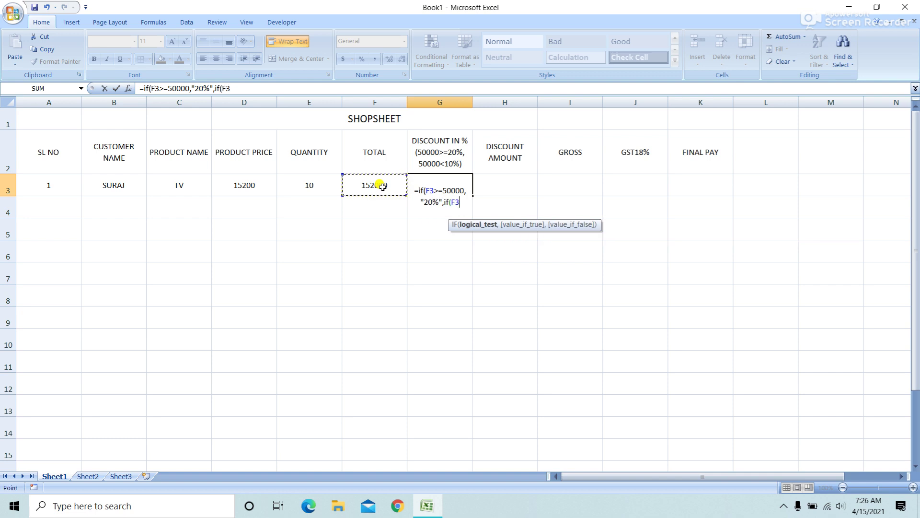
text(<50000,)
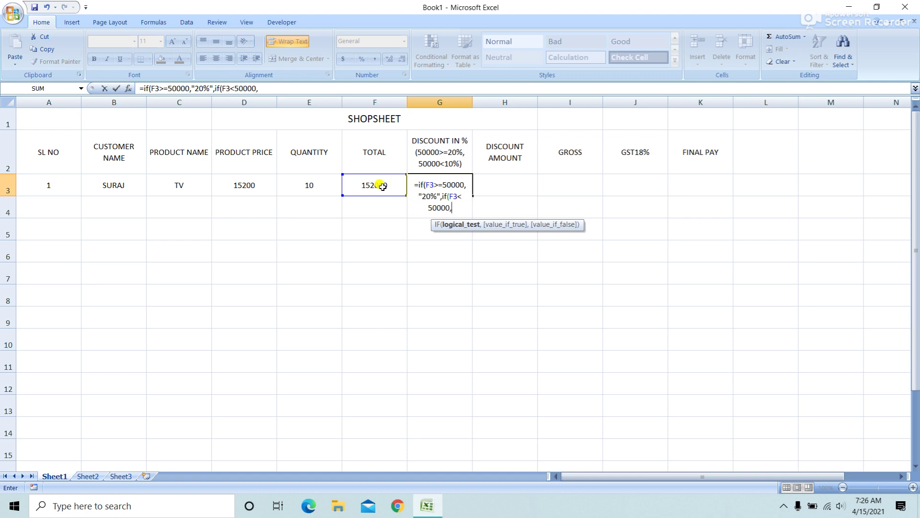
text("10)
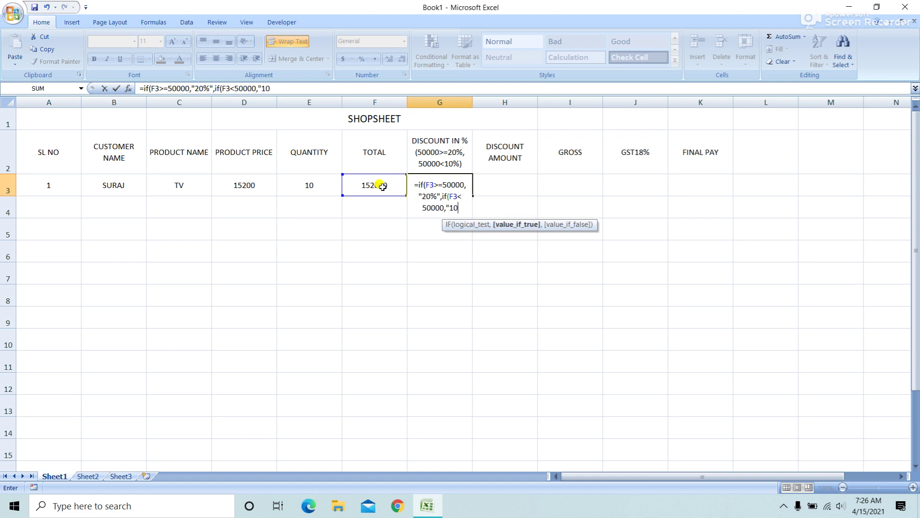
text(%"))
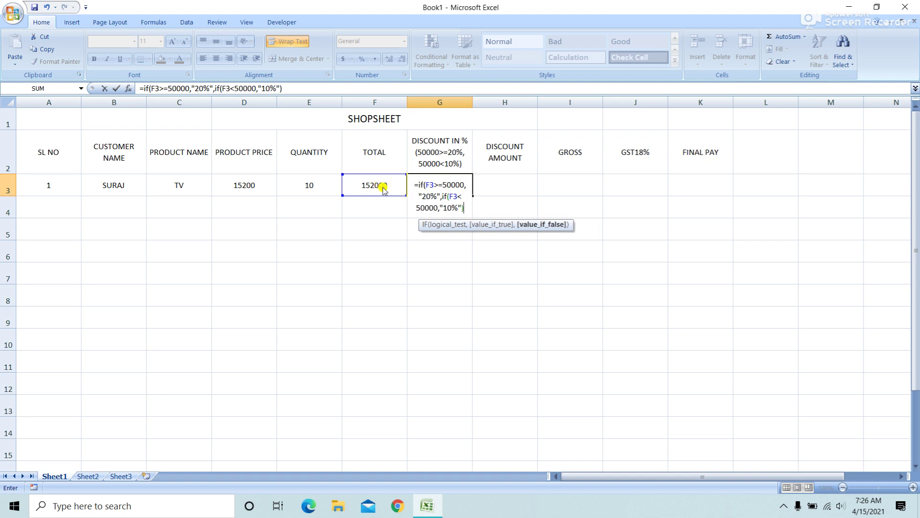
key(Return)
click(441, 297)
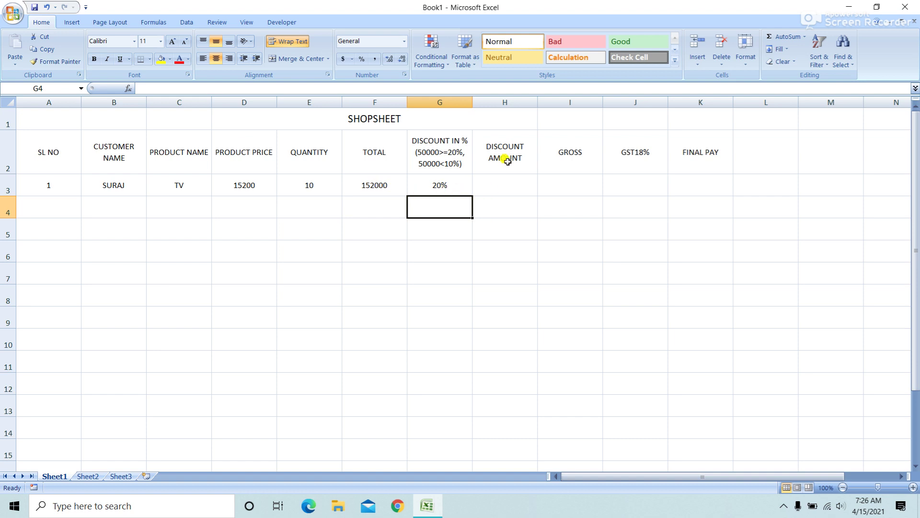
Calculate the discount amount in H3 by multiplying the total by the discount rate with =F3*G3.
click(510, 192)
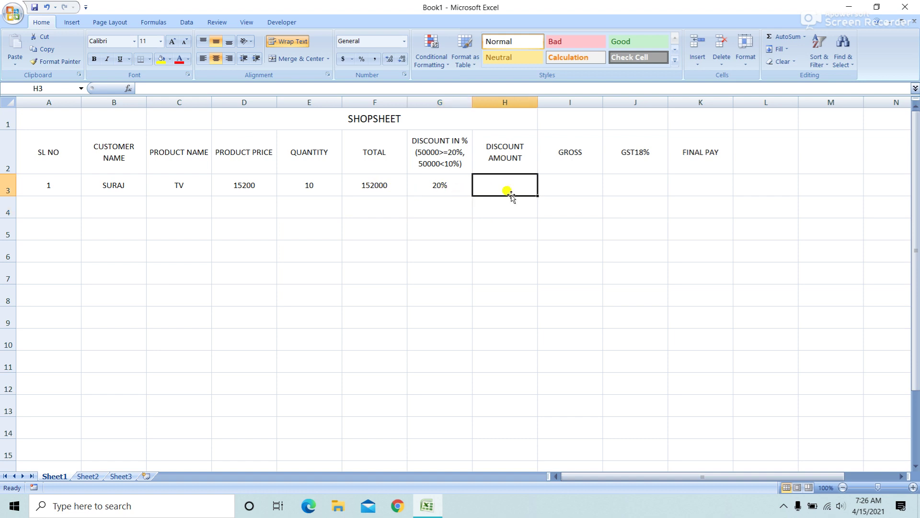
text(=)
click(382, 188)
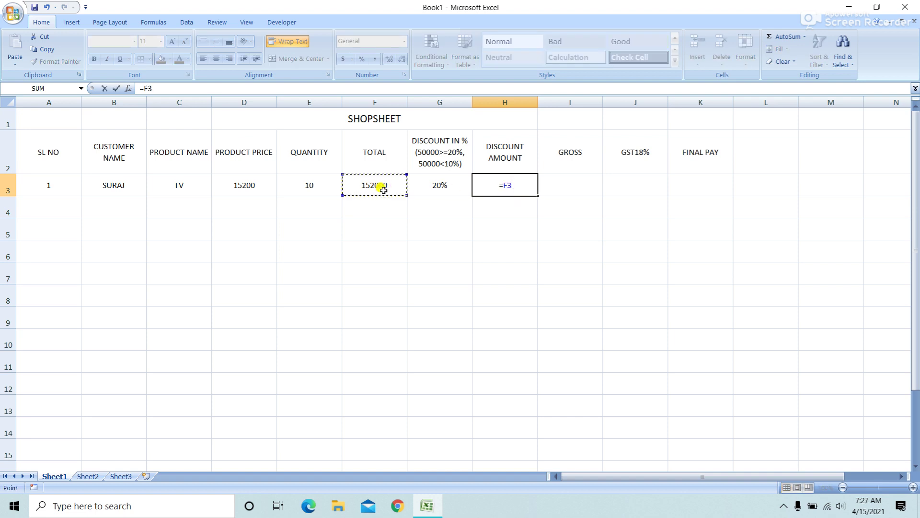
text(*)
click(439, 184)
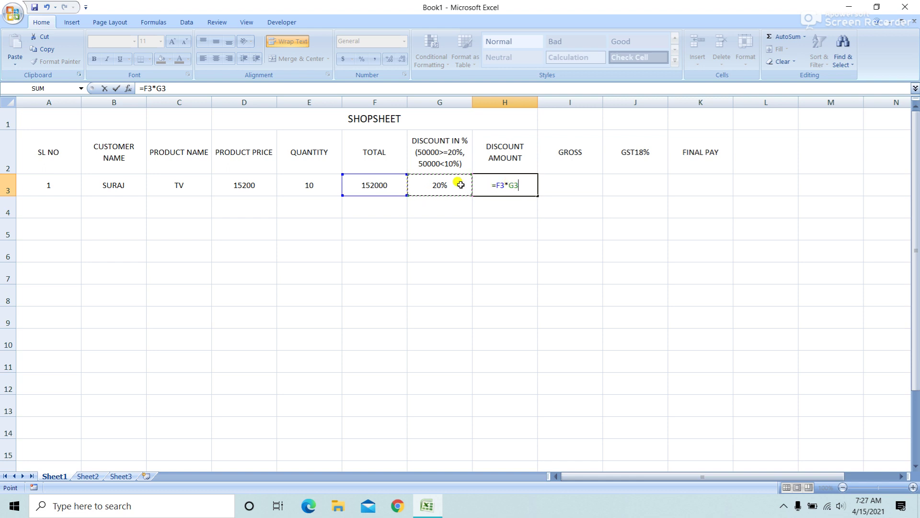
key(Return)
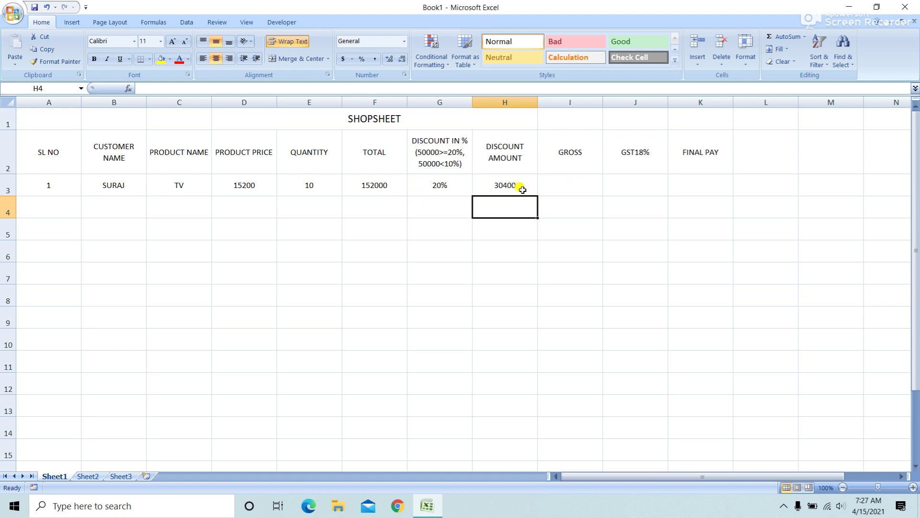
Calculate the gross in I3 by subtracting the discount amount from the total with =F3-H3.
click(585, 188)
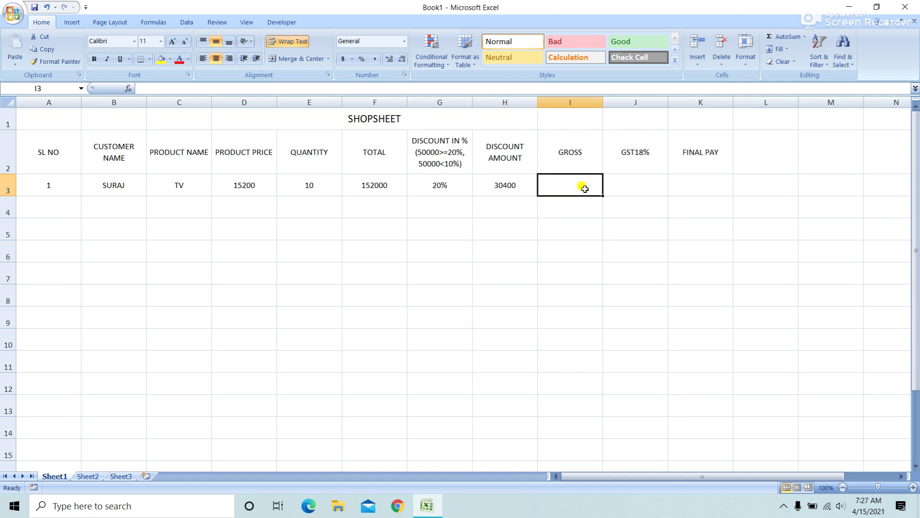
text(=)
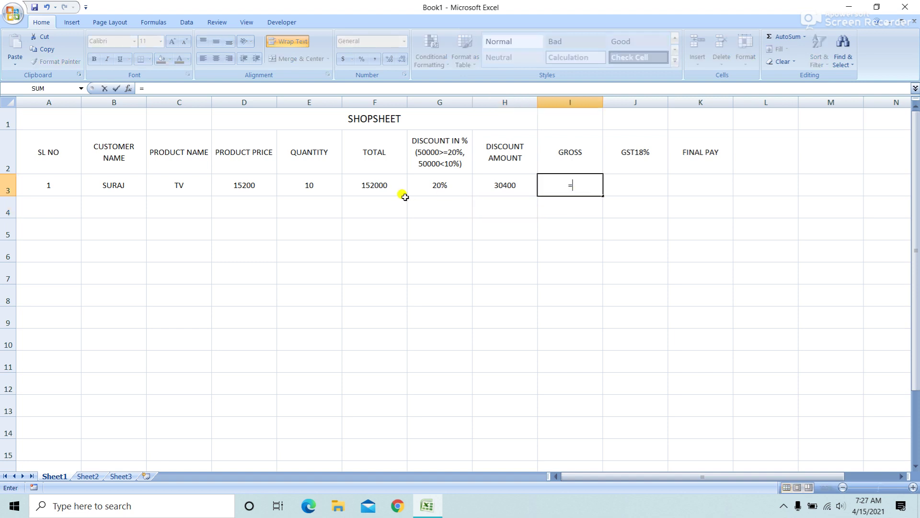
click(391, 186)
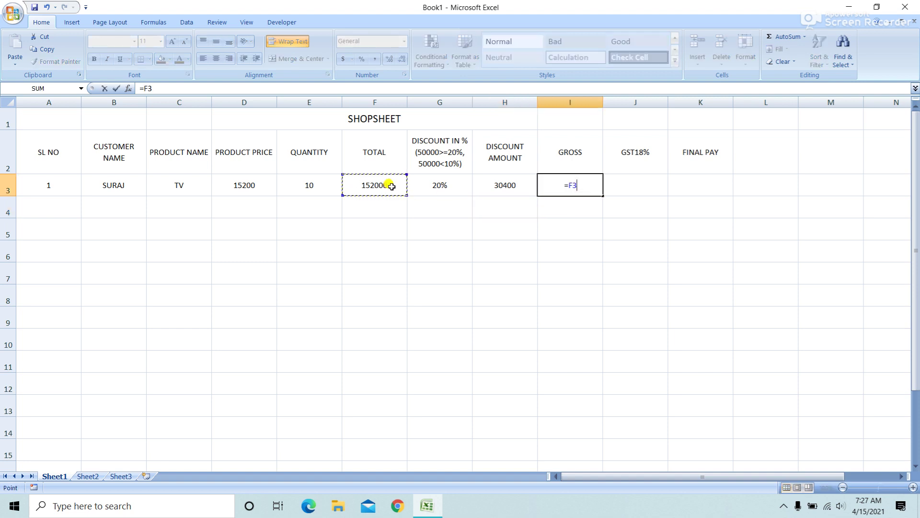
text(-)
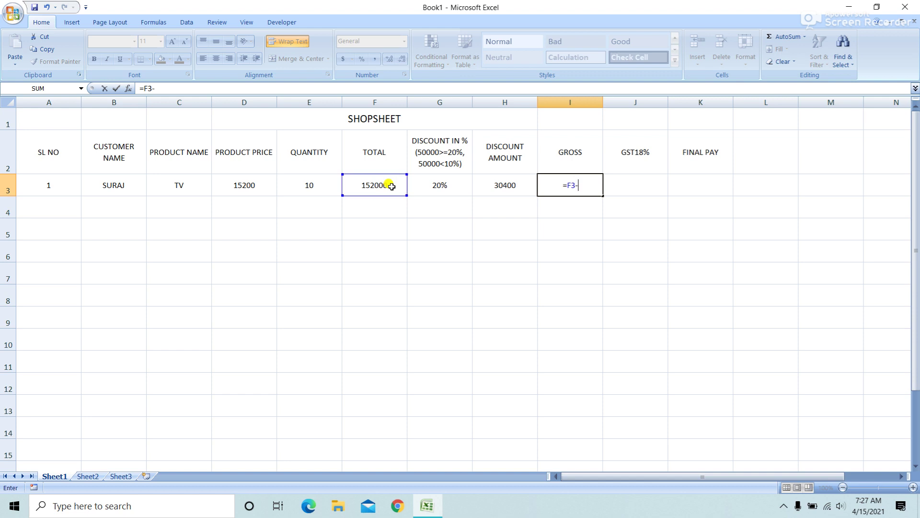
click(507, 189)
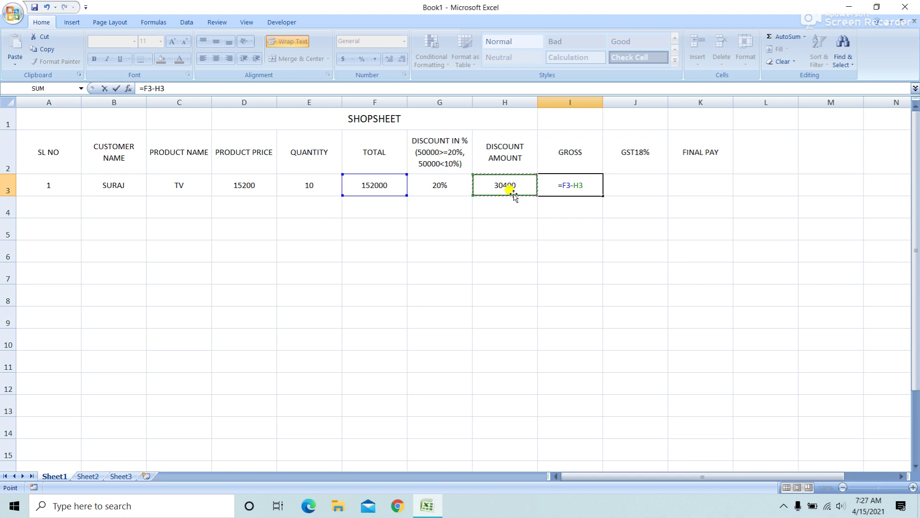
key(Return)
click(584, 184)
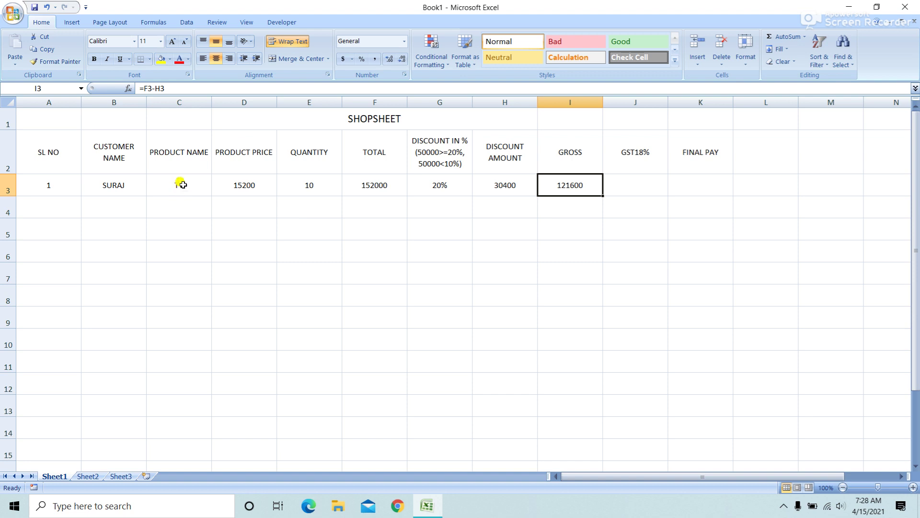
Calculate the 18% GST on the gross amount in J3 with the formula =I3*18/100.
click(614, 183)
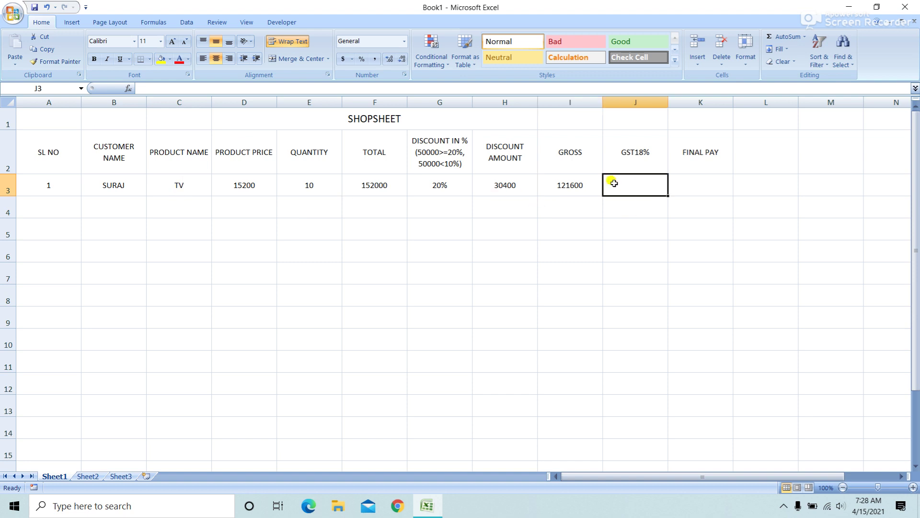
text(=)
click(574, 185)
text(*1)
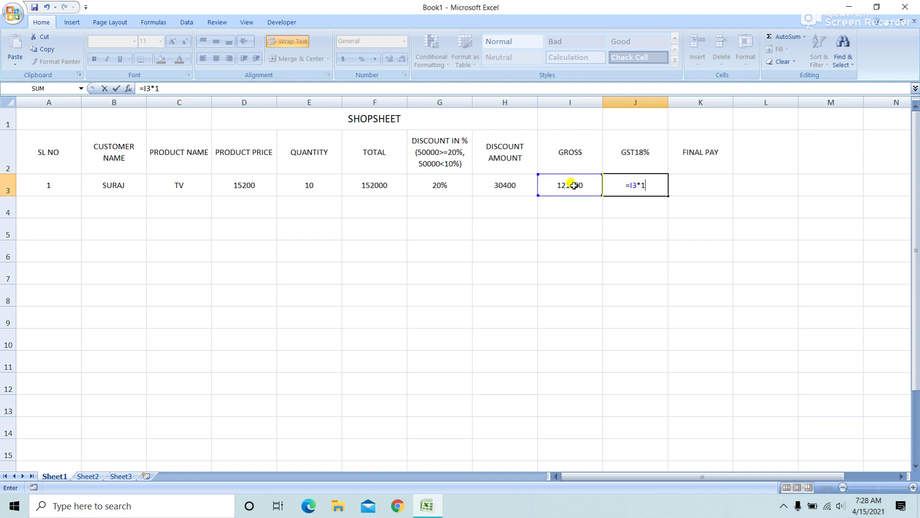
text(8%)
key(BackSpace)
text(/100)
key(Return)
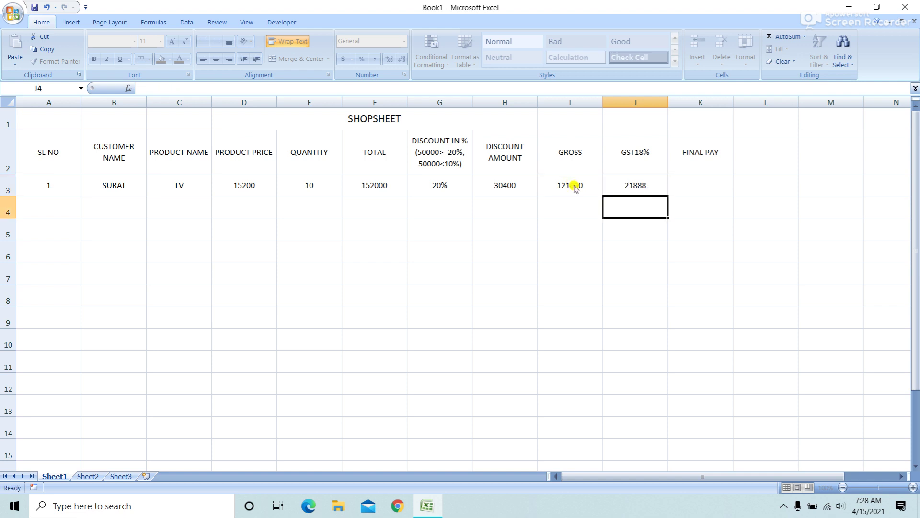
Calculate the final pay in K3 by adding the gross and the GST with =I3+J3, and select that cell.
click(691, 189)
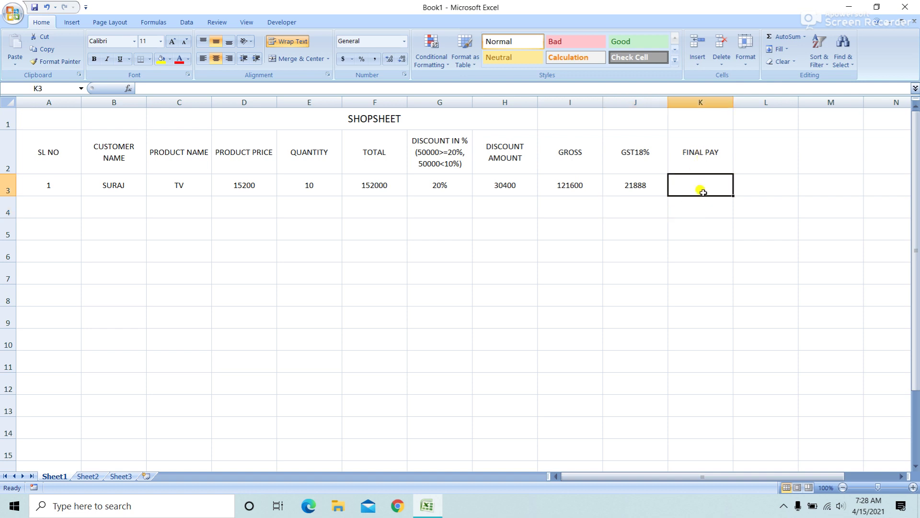
text(=)
click(568, 186)
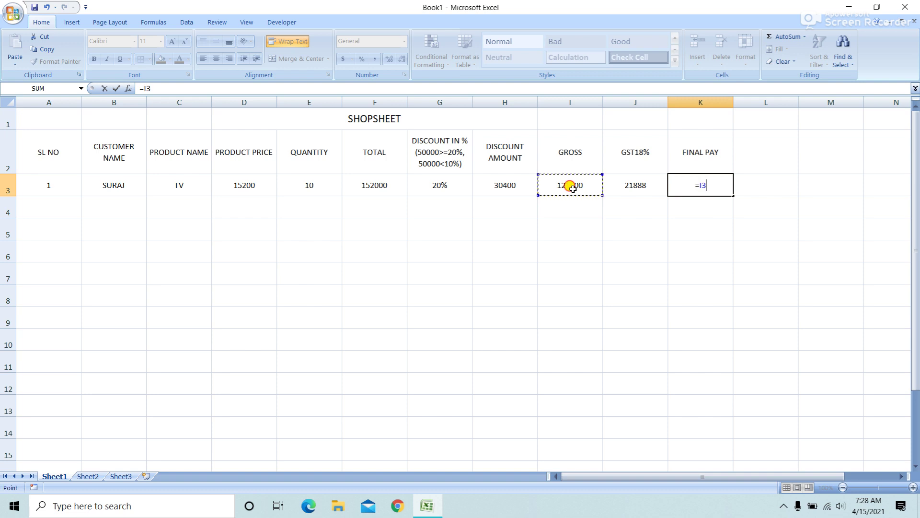
text(+)
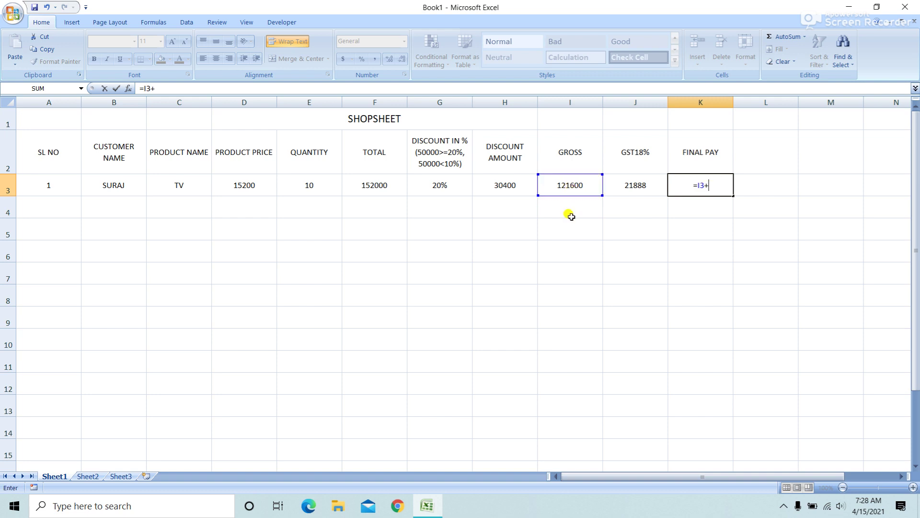
click(645, 188)
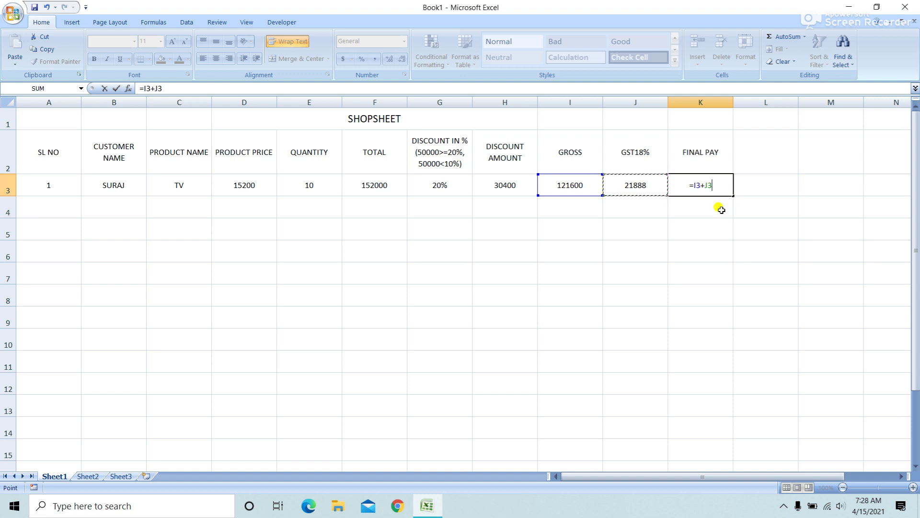
key(Return)
click(720, 185)
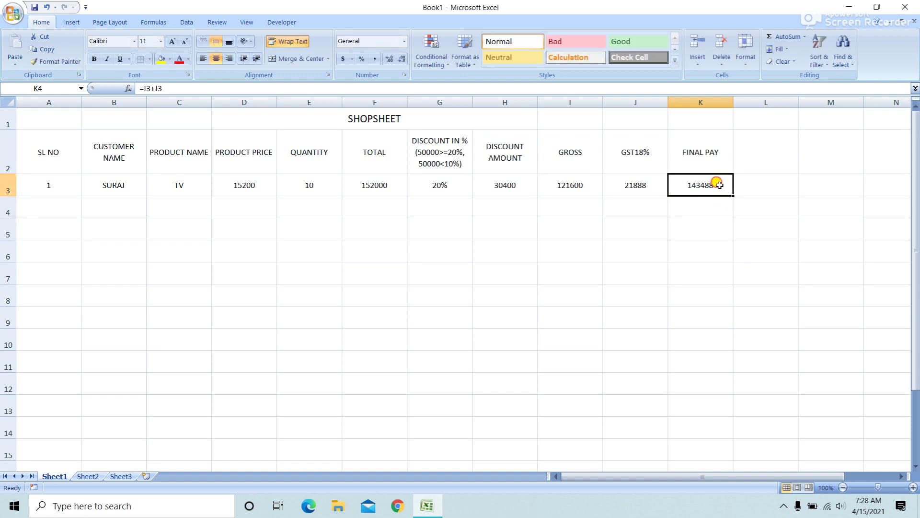